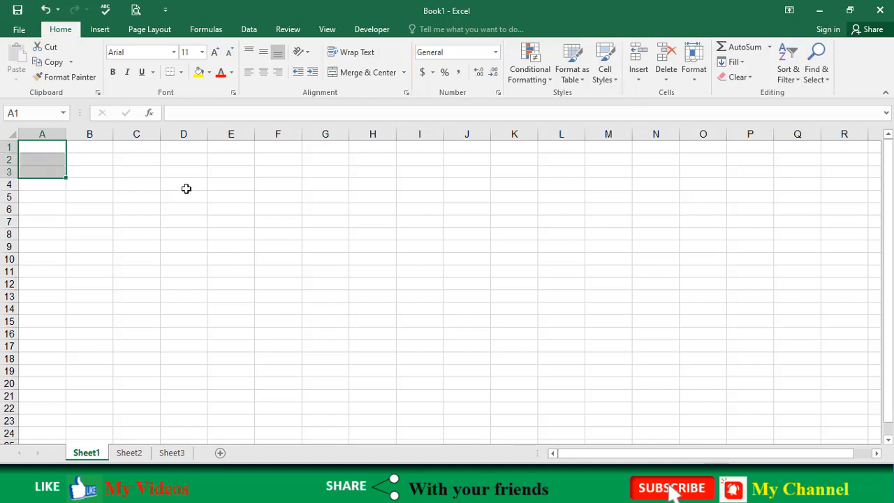
pyautogui.click(186, 187)
pyautogui.click(69, 159)
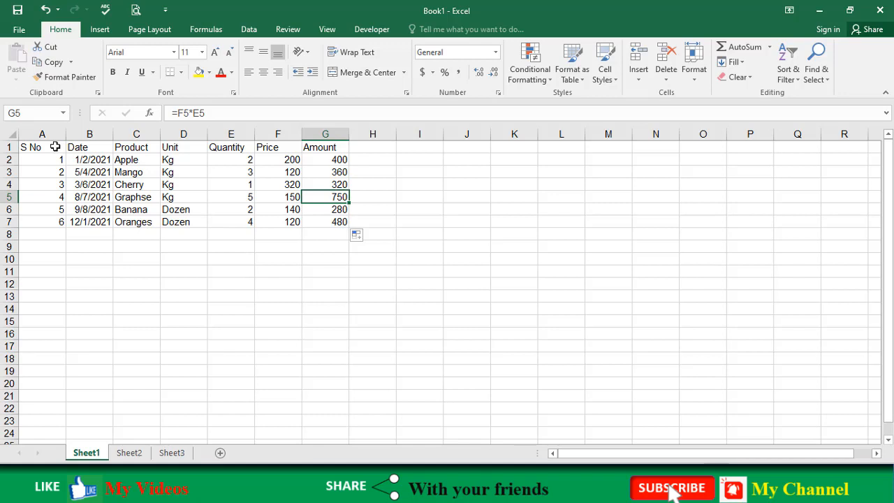
# - Make the header row A1:G1 bold and center the S No values in A2:A7
pyautogui.moveTo(54, 147); pyautogui.dragTo(319, 147)
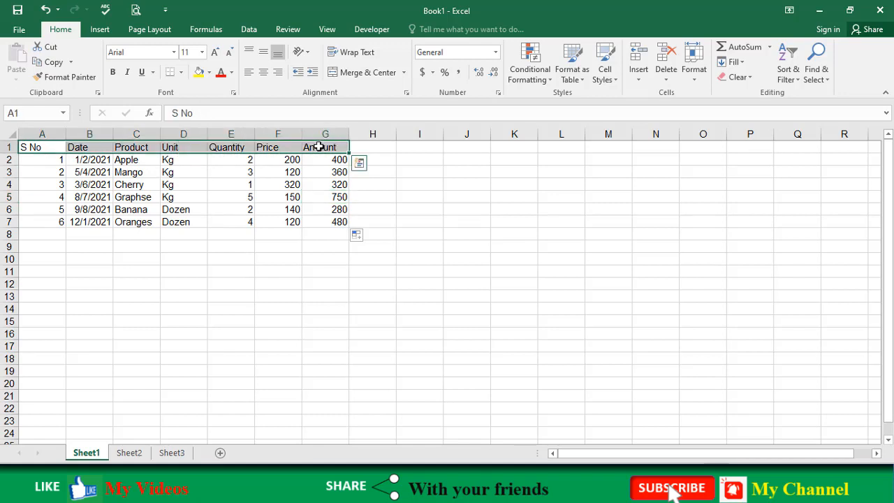
pyautogui.hotkey('ctrl', 'b')
pyautogui.moveTo(42, 159); pyautogui.dragTo(40, 222)
pyautogui.click(264, 74)
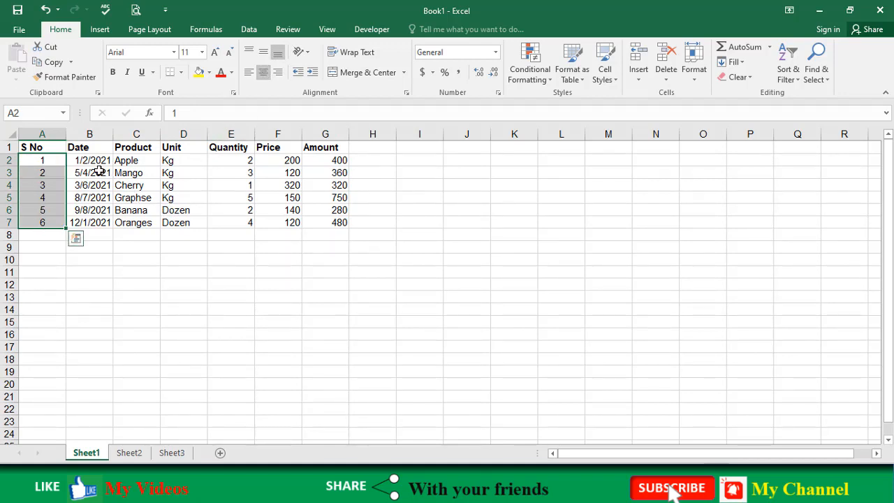
# - Format the table with a dark blue header fill, white header text, light gold data cells and cell borders
pyautogui.moveTo(43, 146); pyautogui.dragTo(335, 148)
pyautogui.click(208, 72)
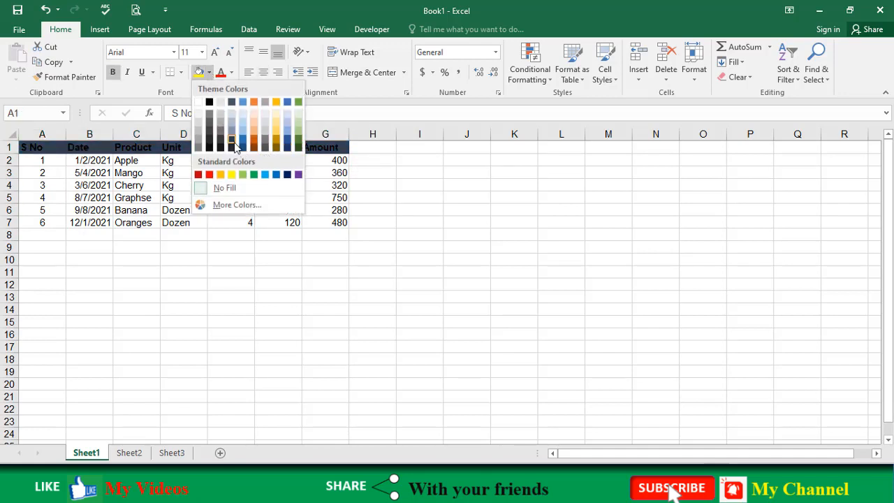
pyautogui.click(272, 198)
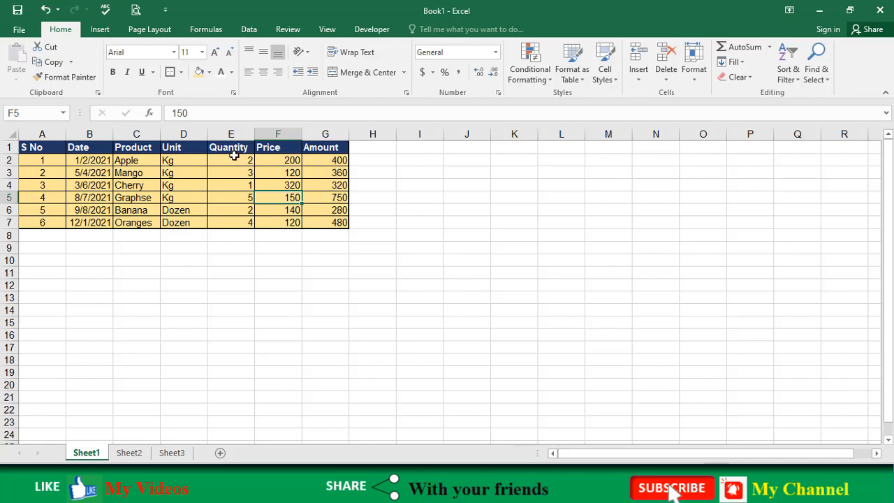
# - Center the Quantity values in E2:E7
pyautogui.moveTo(234, 155); pyautogui.dragTo(237, 222)
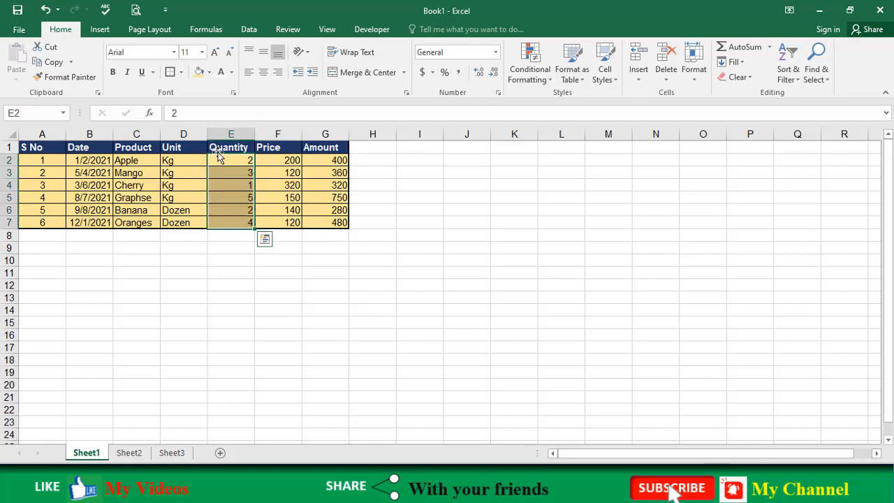
pyautogui.click(263, 74)
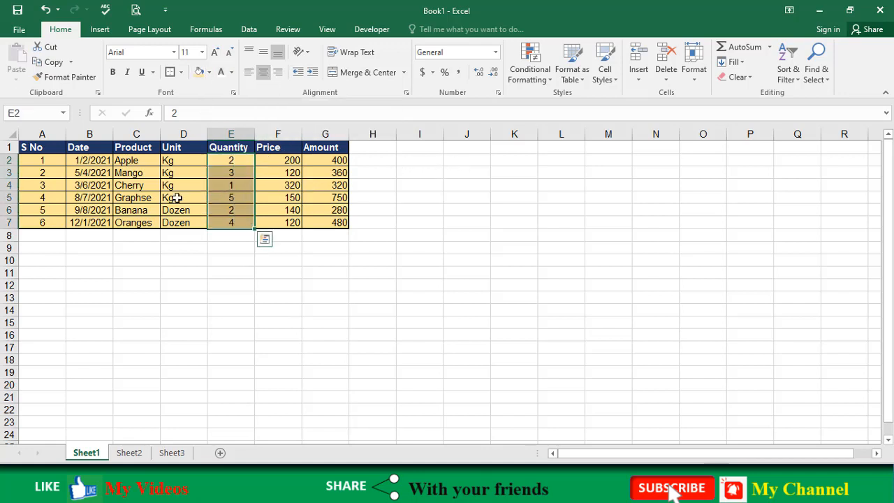
# - Examine the current number formats of the Unit, S No, Quantity, Price, Amount and Date cells and the available format choices
pyautogui.click(173, 185)
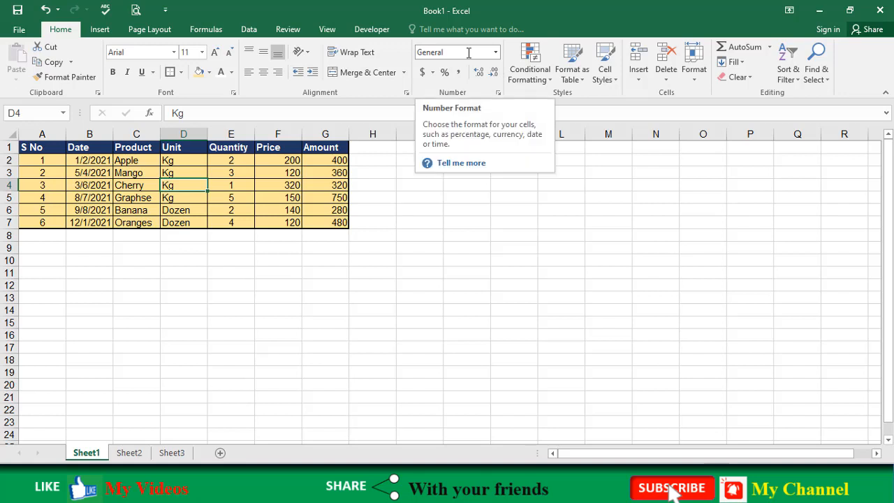
pyautogui.click(56, 161)
pyautogui.moveTo(54, 176); pyautogui.dragTo(53, 222)
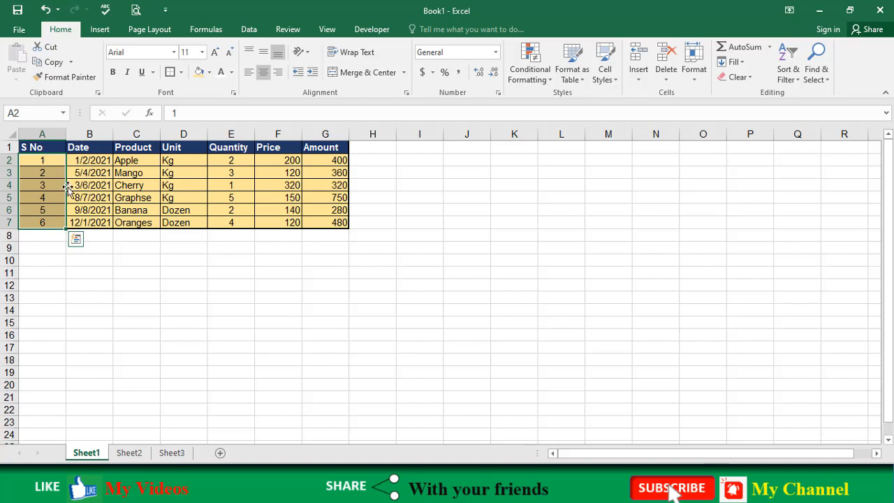
pyautogui.moveTo(235, 160); pyautogui.dragTo(231, 222)
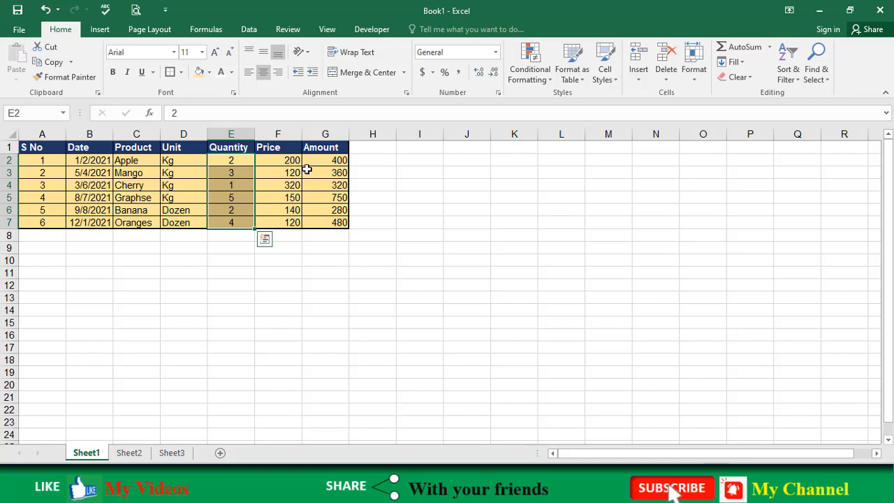
pyautogui.click(278, 163)
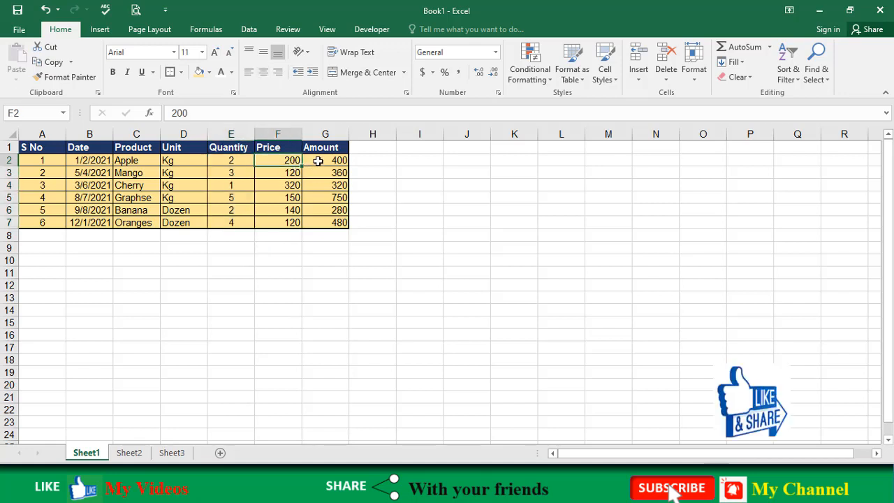
pyautogui.moveTo(312, 165); pyautogui.dragTo(315, 220)
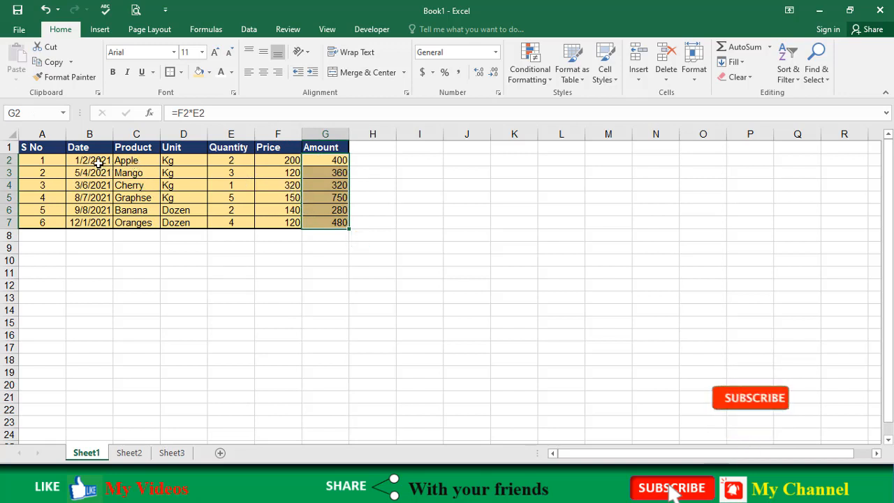
pyautogui.moveTo(93, 162); pyautogui.dragTo(87, 210)
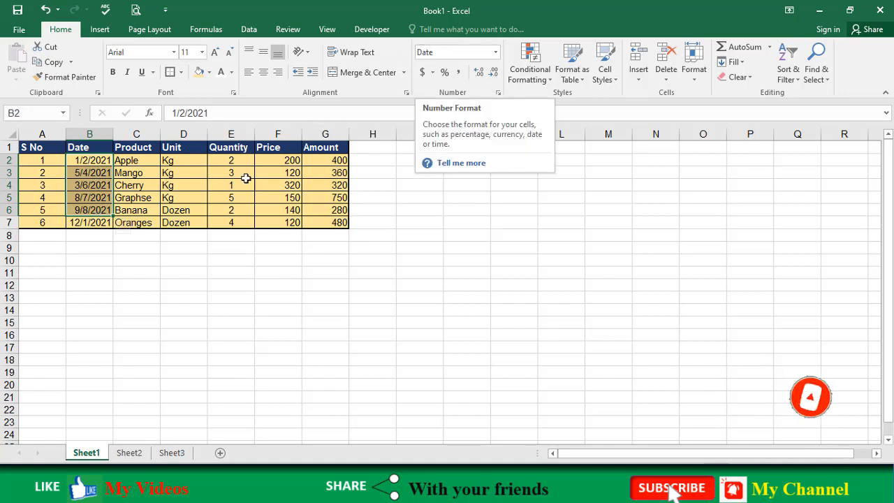
pyautogui.click(236, 174)
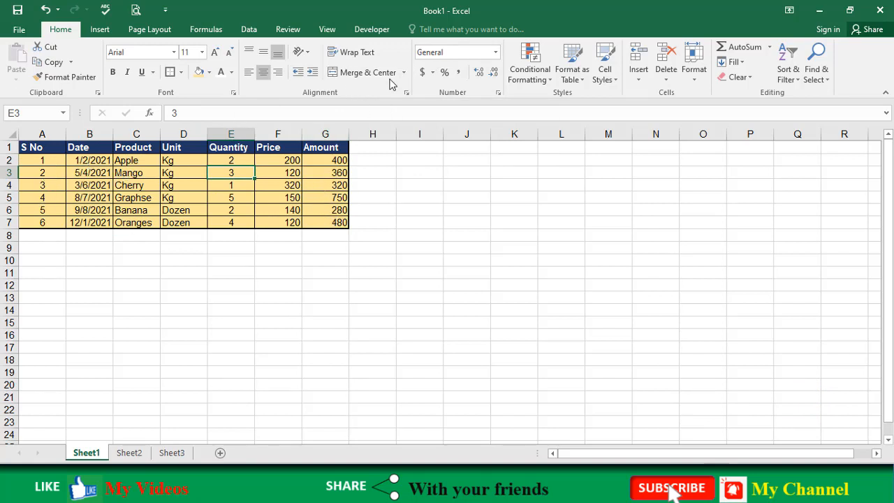
pyautogui.click(496, 55)
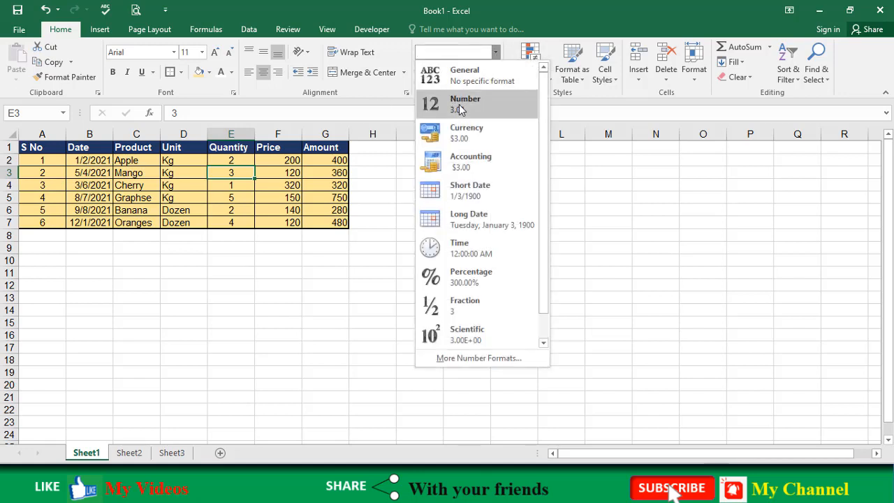
pyautogui.click(232, 285)
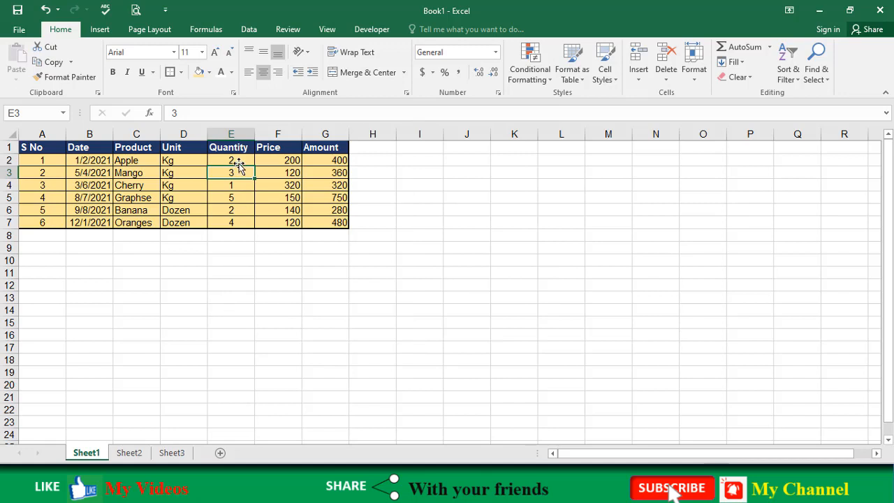
# - Apply the Number format to the Quantity values in E2:E7
pyautogui.click(238, 160)
pyautogui.moveTo(238, 160); pyautogui.dragTo(235, 224)
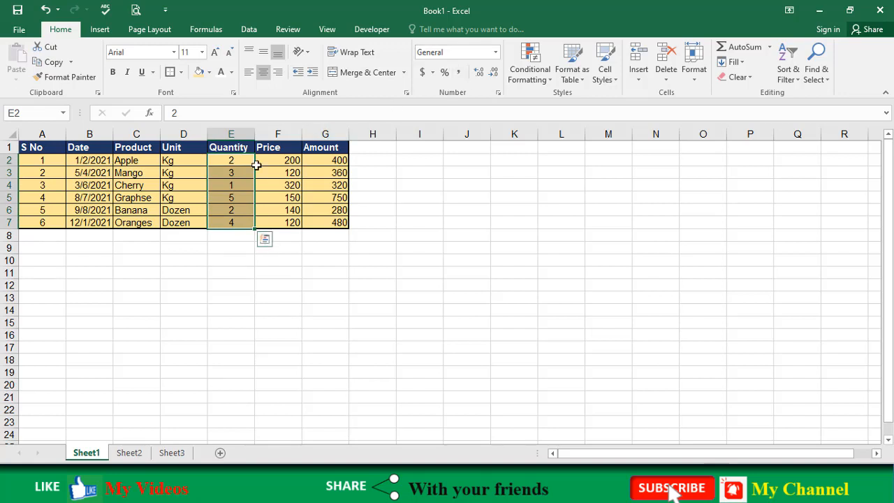
pyautogui.click(495, 52)
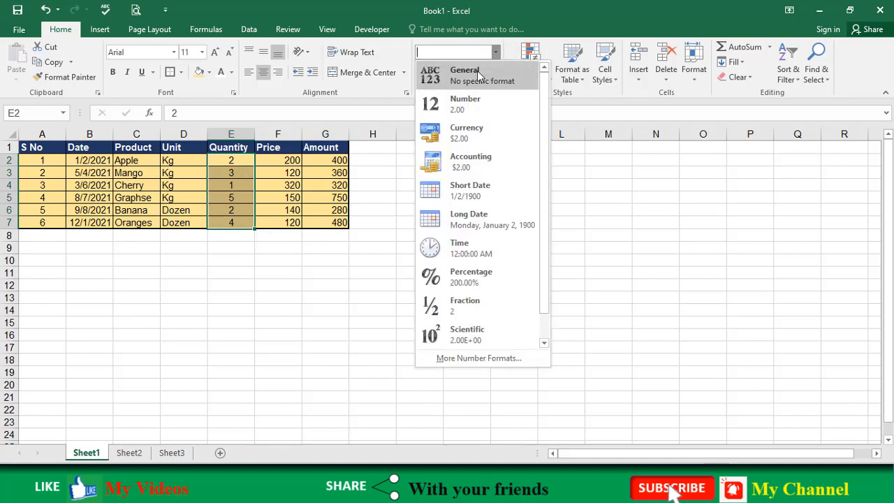
pyautogui.click(463, 110)
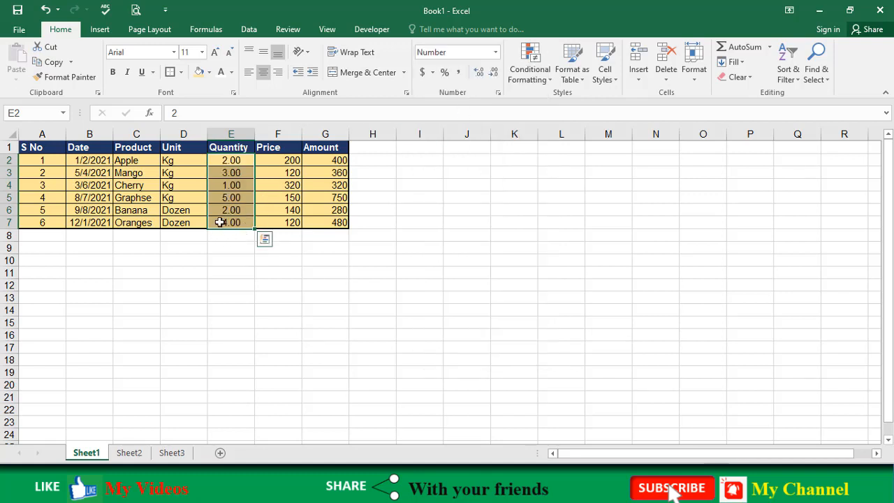
# - Change the Mango quantity in cell E3 to 6
pyautogui.click(233, 174)
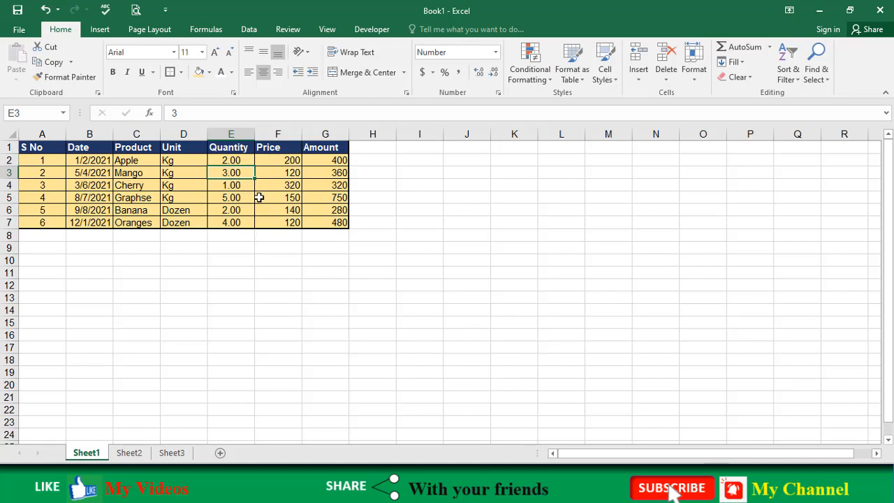
pyautogui.write('6')
pyautogui.press('Return')
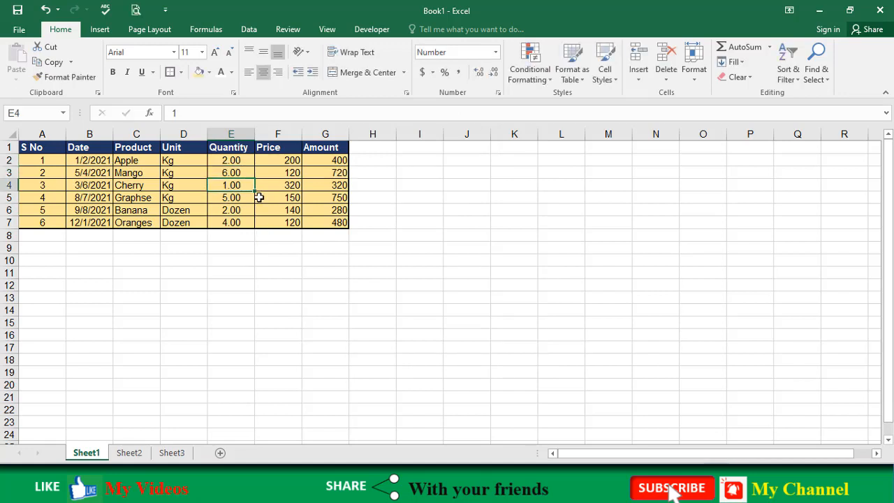
# - Set the Quantity values in E2:E7 to the General format
pyautogui.click(235, 160)
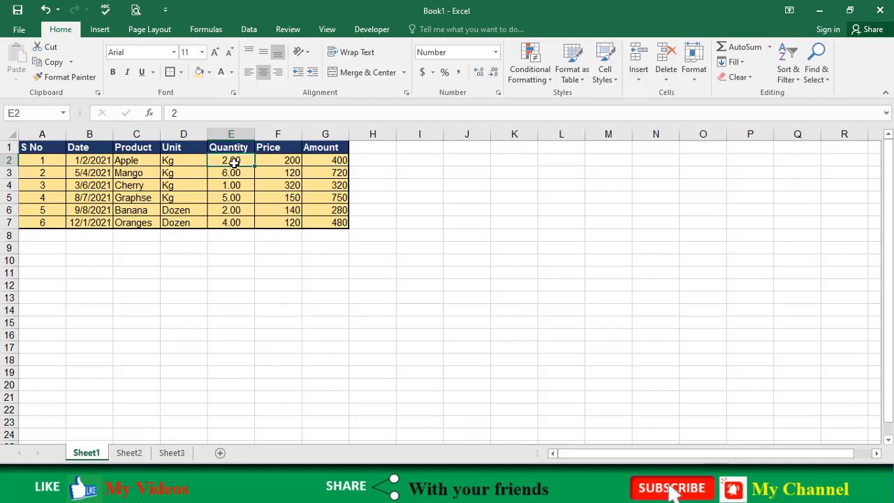
pyautogui.moveTo(238, 161); pyautogui.dragTo(237, 222)
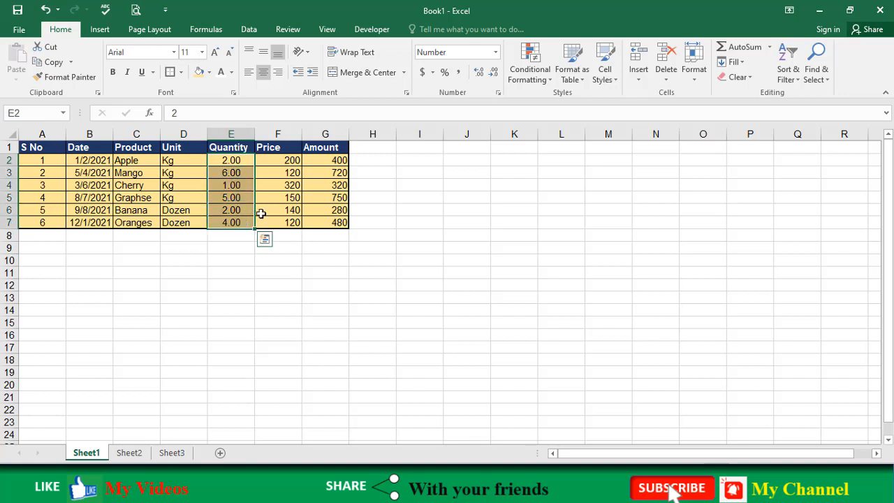
pyautogui.click(495, 53)
pyautogui.click(457, 74)
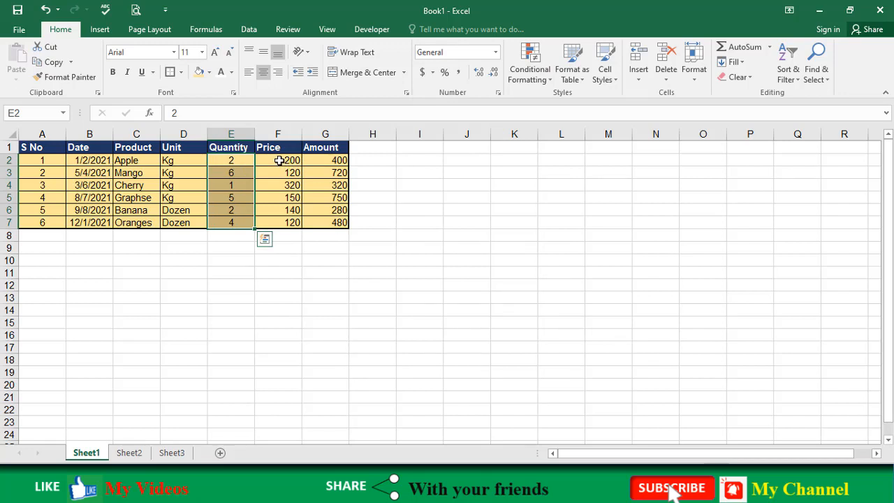
# - Apply the Currency format to the Price values in F2:F7
pyautogui.moveTo(279, 161); pyautogui.dragTo(286, 222)
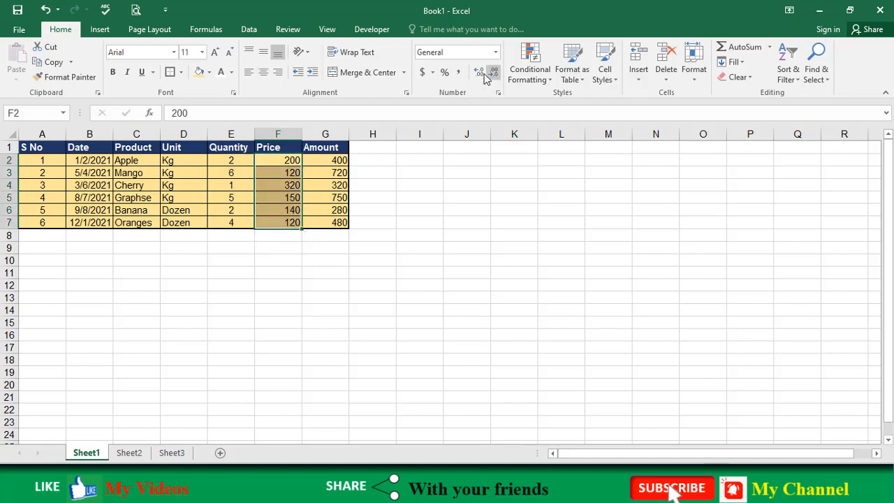
pyautogui.click(496, 53)
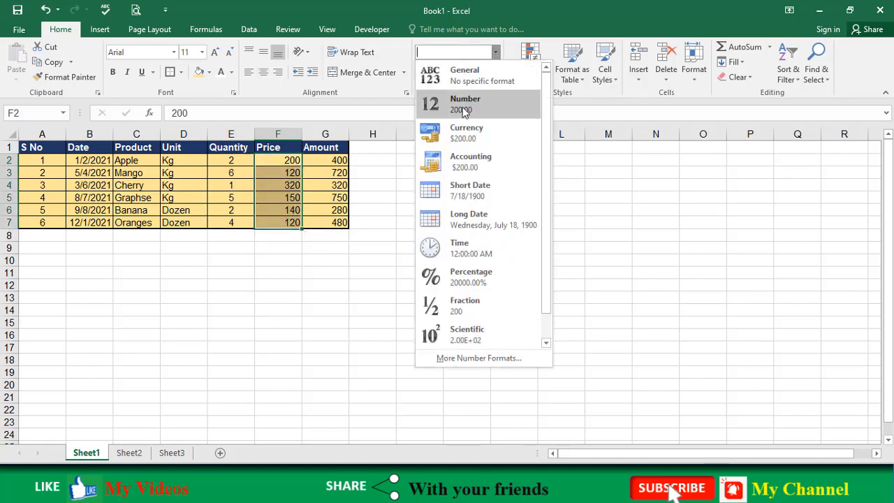
pyautogui.click(464, 132)
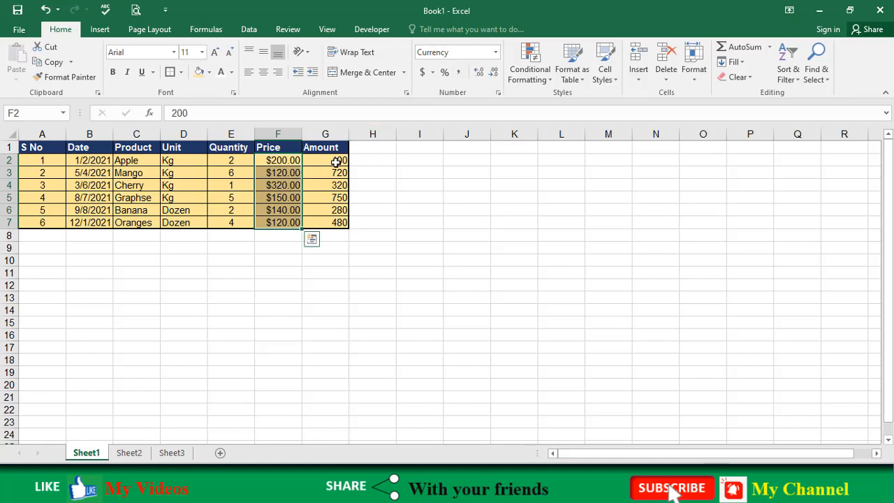
# - Apply the Accounting format to the Amount values in G2:G7
pyautogui.moveTo(336, 160); pyautogui.dragTo(341, 223)
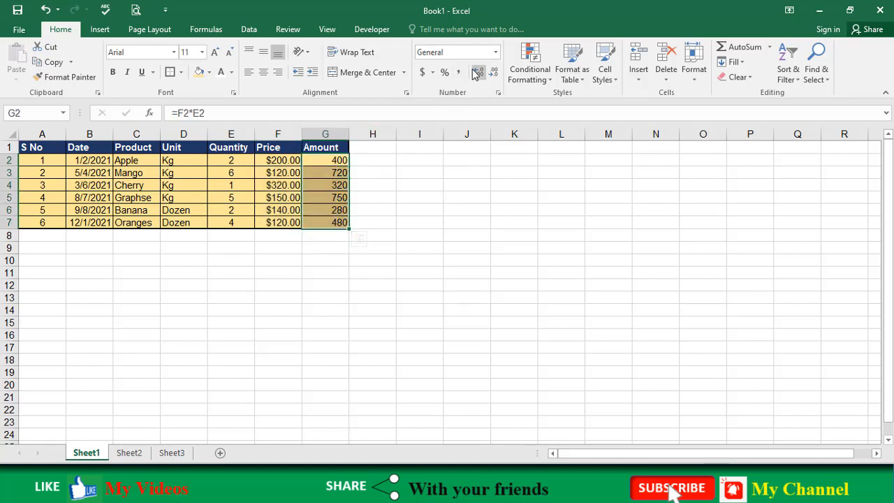
pyautogui.click(495, 56)
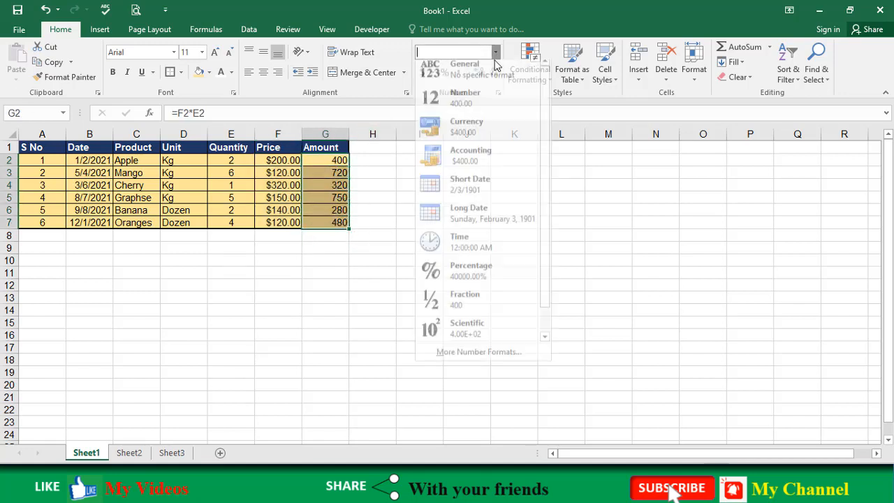
pyautogui.click(462, 160)
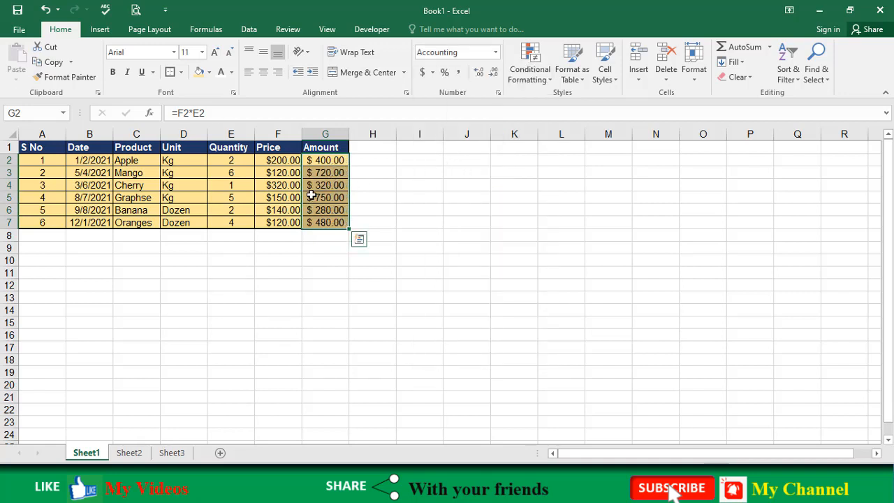
pyautogui.click(496, 54)
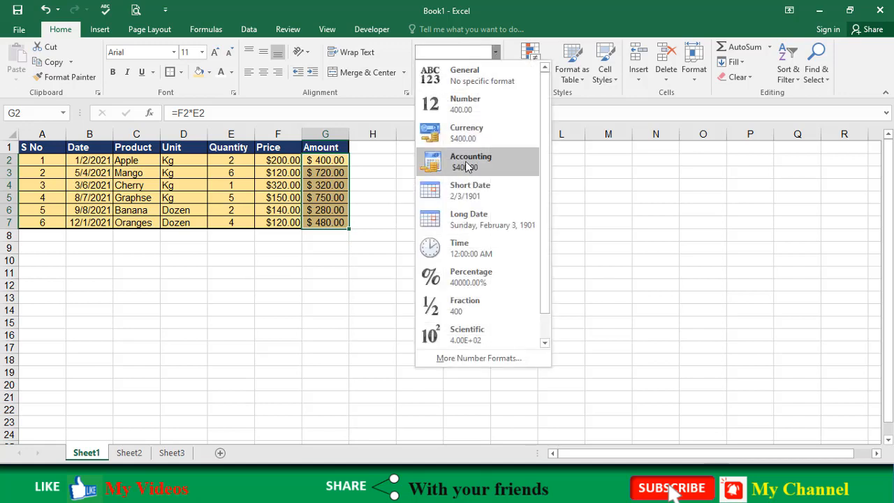
pyautogui.click(328, 161)
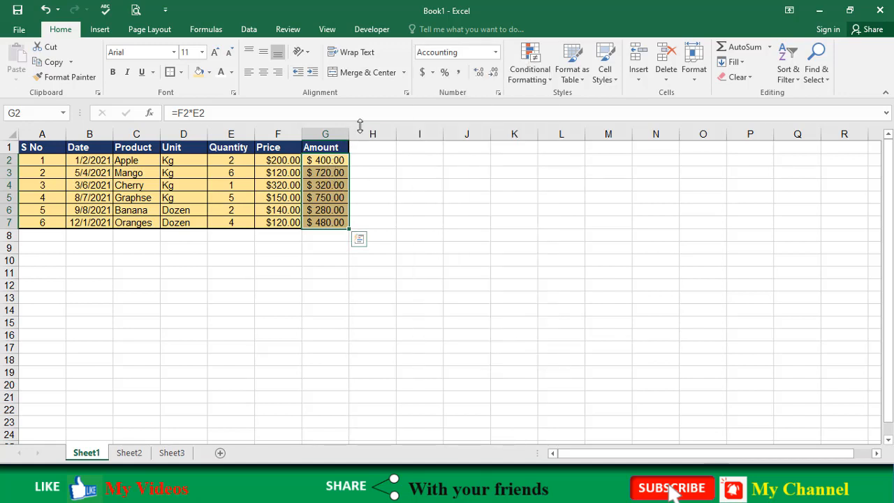
# - Widen the Amount column considerably and apply the Currency format to cell G2 only
pyautogui.moveTo(349, 137); pyautogui.dragTo(422, 138)
pyautogui.click(356, 163)
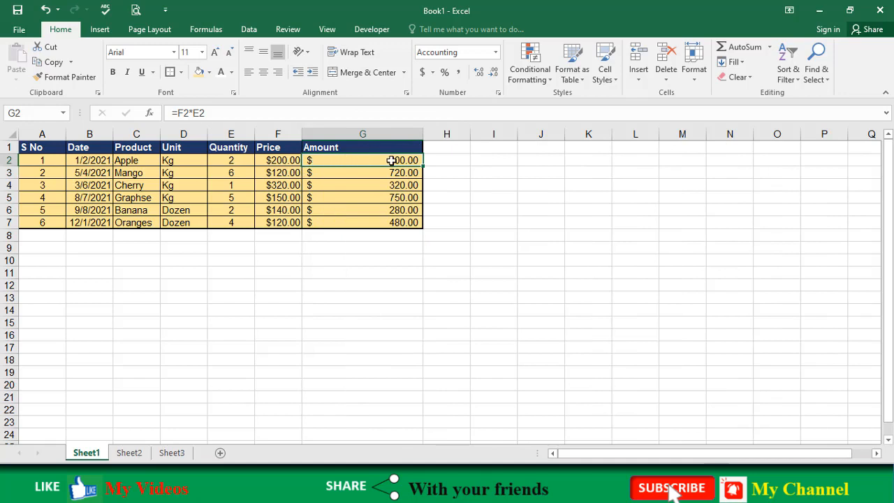
pyautogui.click(496, 53)
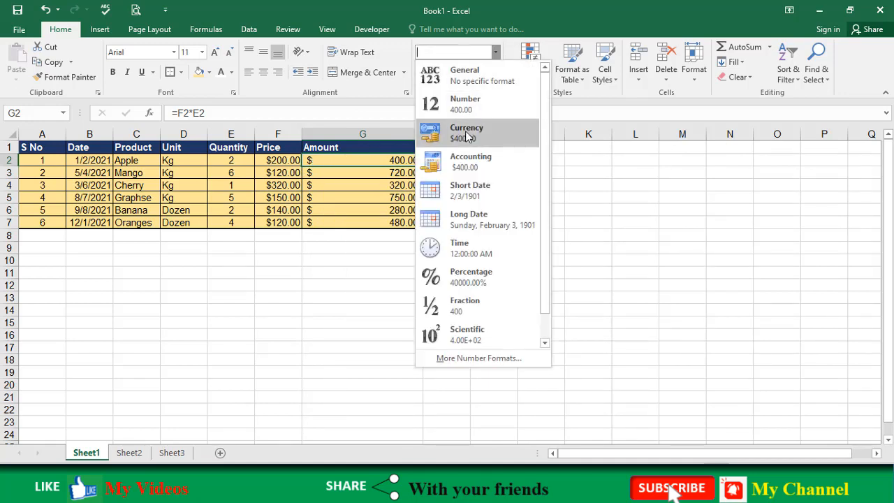
pyautogui.click(465, 130)
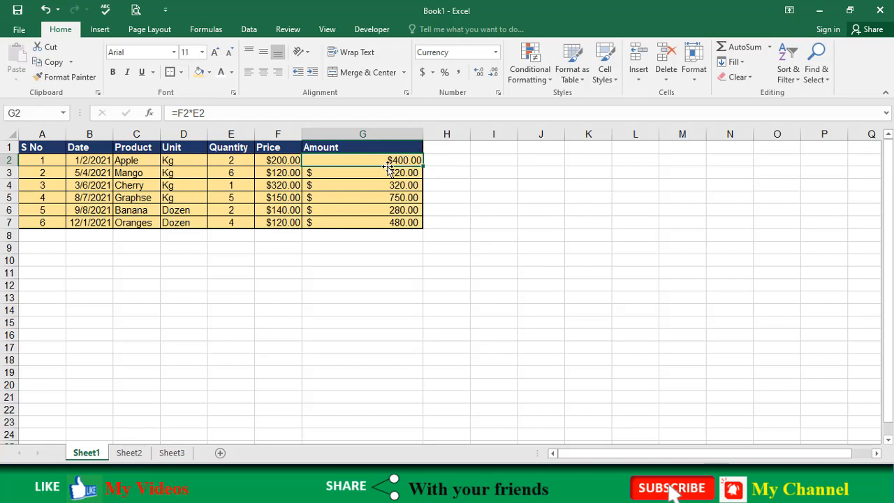
# - Apply the Accounting format to all the Amount values in G2:G7
pyautogui.click(368, 173)
pyautogui.moveTo(352, 160)
pyautogui.mouseDown()
pyautogui.moveTo(351, 235)
pyautogui.moveTo(351, 221)
pyautogui.mouseUp()
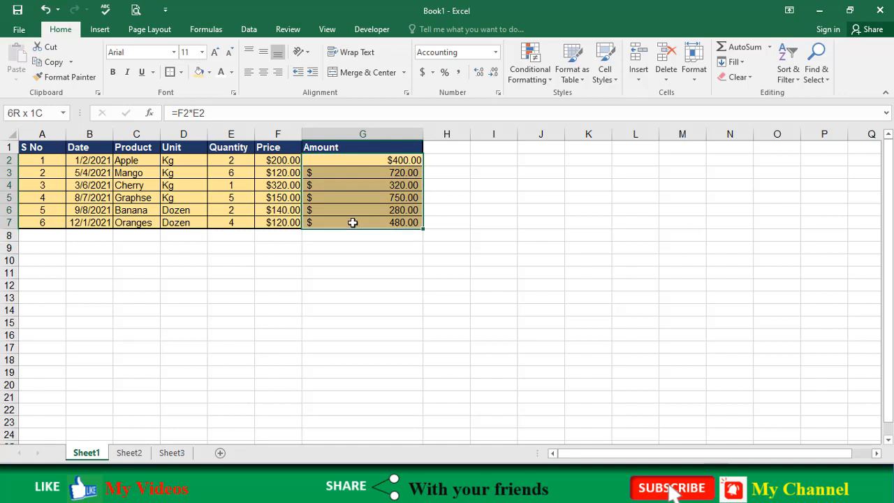
pyautogui.click(495, 52)
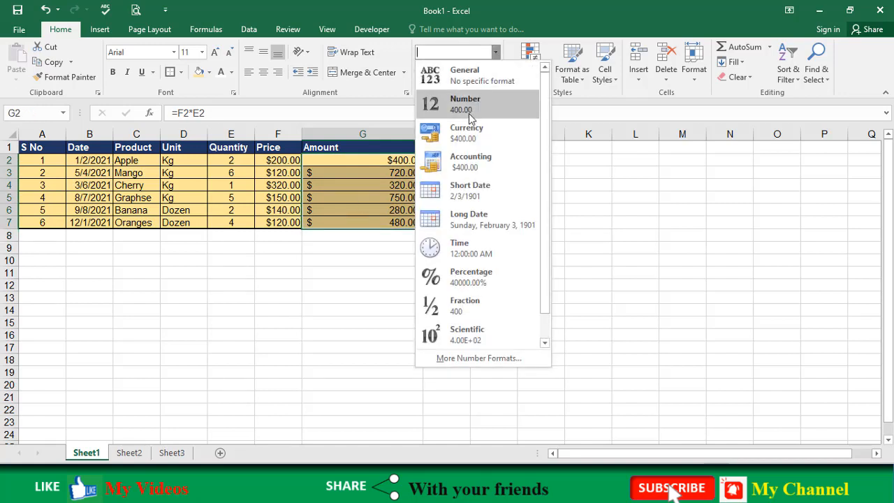
pyautogui.click(461, 160)
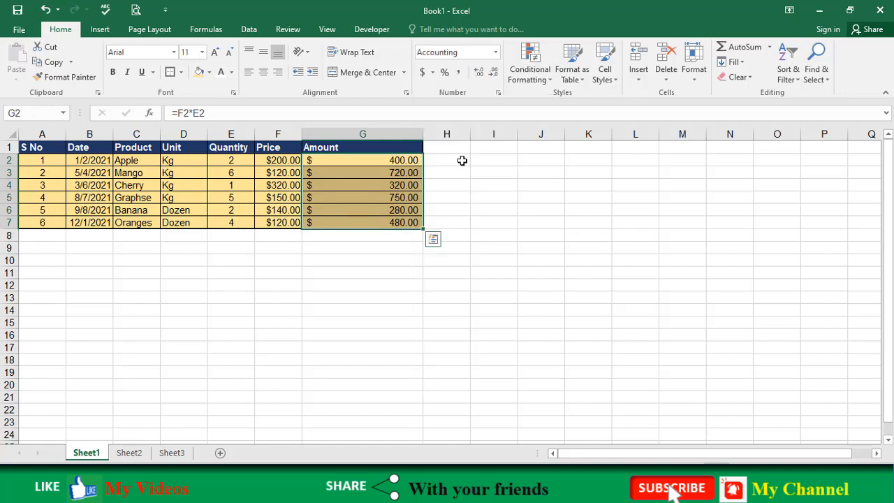
pyautogui.click(495, 52)
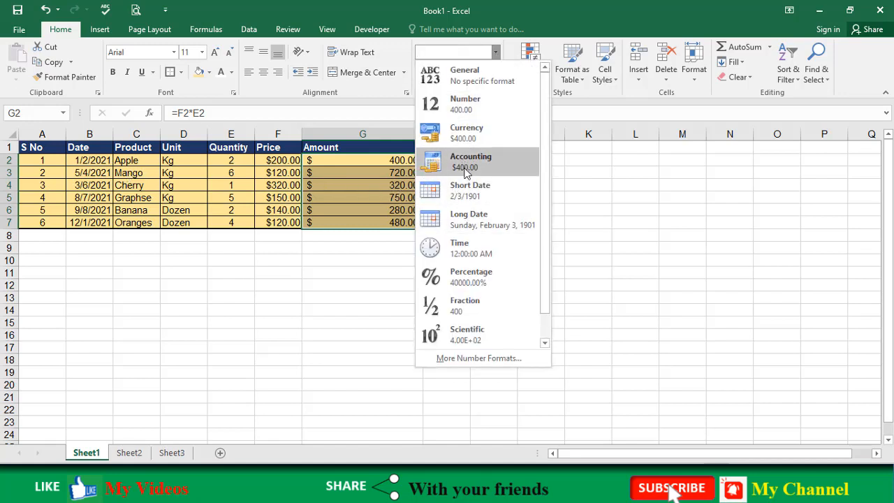
# - Apply the Short Date format to the dates in B2:B7 and widen the Date column slightly
pyautogui.click(96, 160)
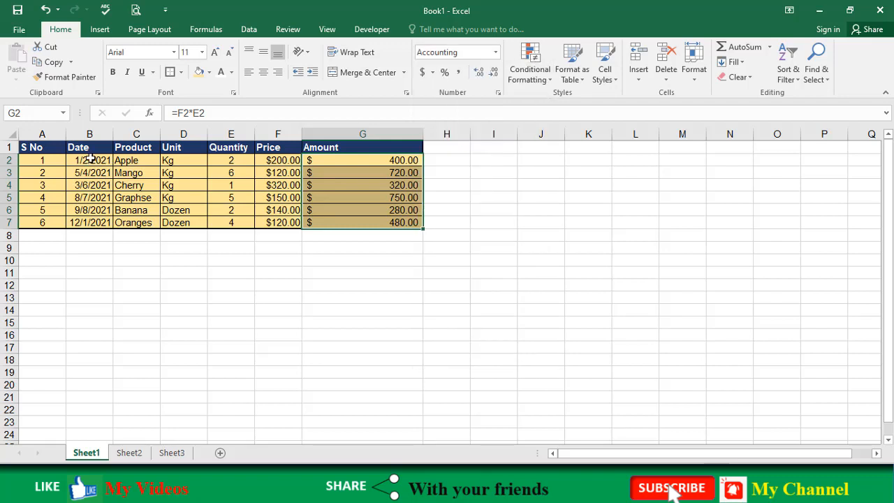
pyautogui.moveTo(96, 161); pyautogui.dragTo(95, 221)
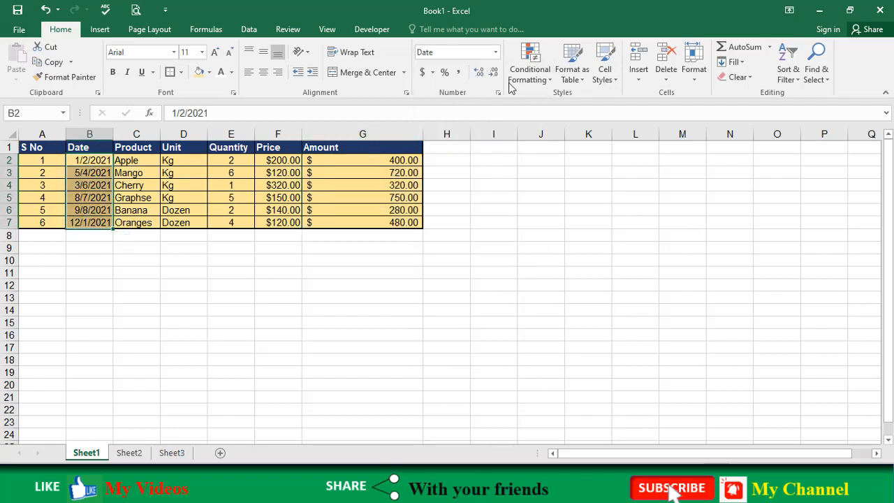
pyautogui.click(498, 54)
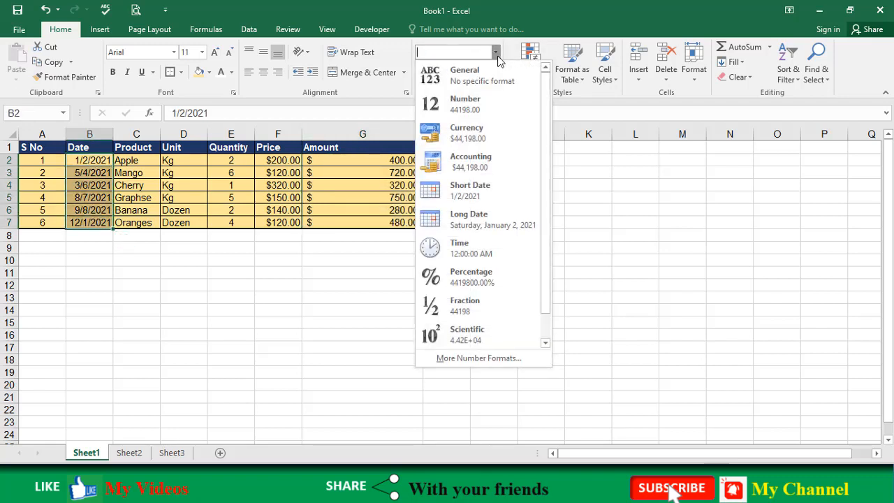
pyautogui.click(475, 194)
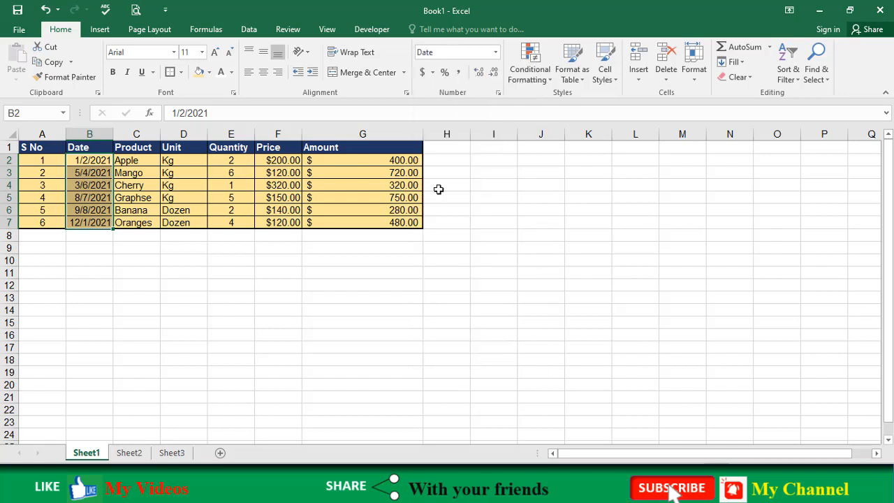
pyautogui.moveTo(114, 133); pyautogui.dragTo(123, 222)
pyautogui.click(120, 172)
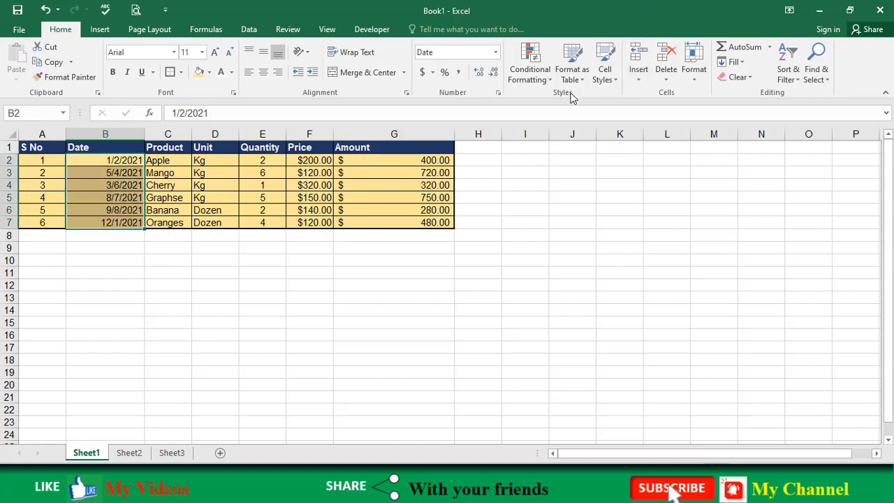
# - Switch the dates in B2:B7 to the Long Date format and fit the Date column's width to its contents
pyautogui.click(498, 54)
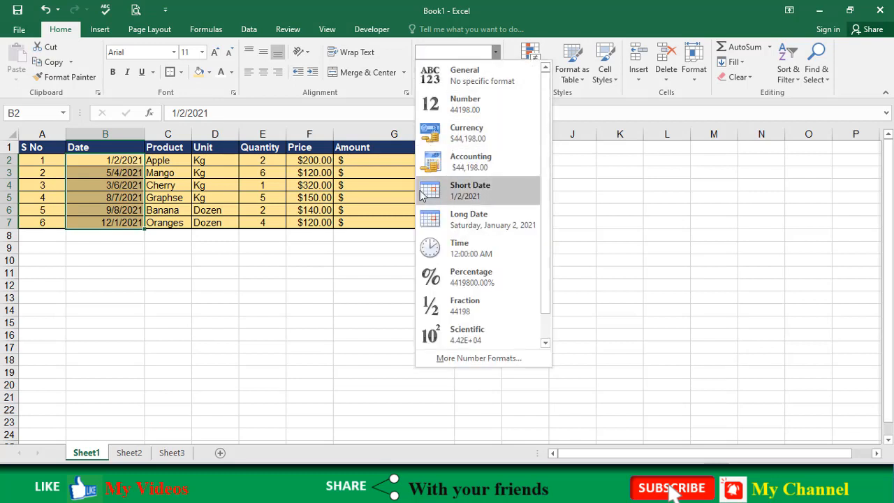
pyautogui.click(474, 215)
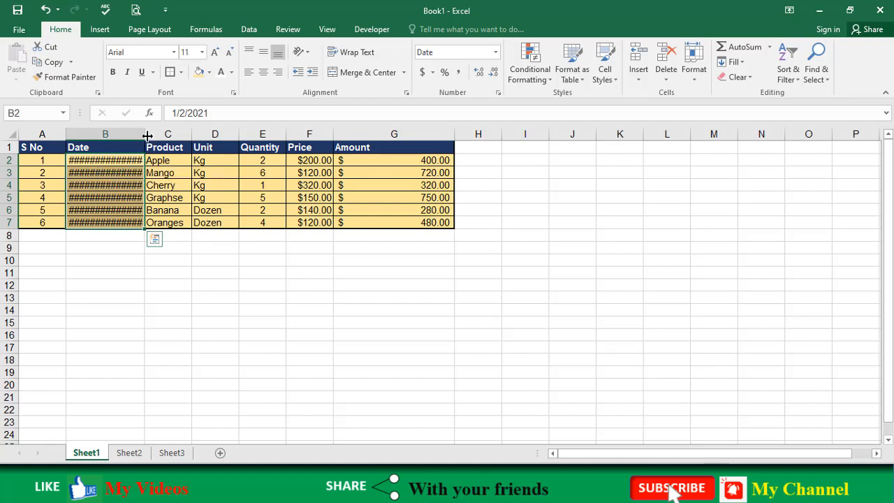
pyautogui.moveTo(148, 135); pyautogui.dragTo(191, 137)
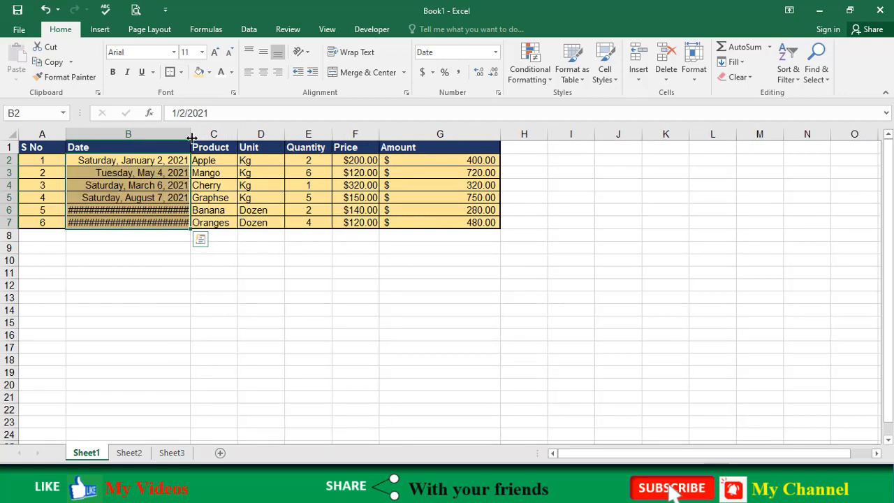
pyautogui.moveTo(191, 137); pyautogui.dragTo(168, 135)
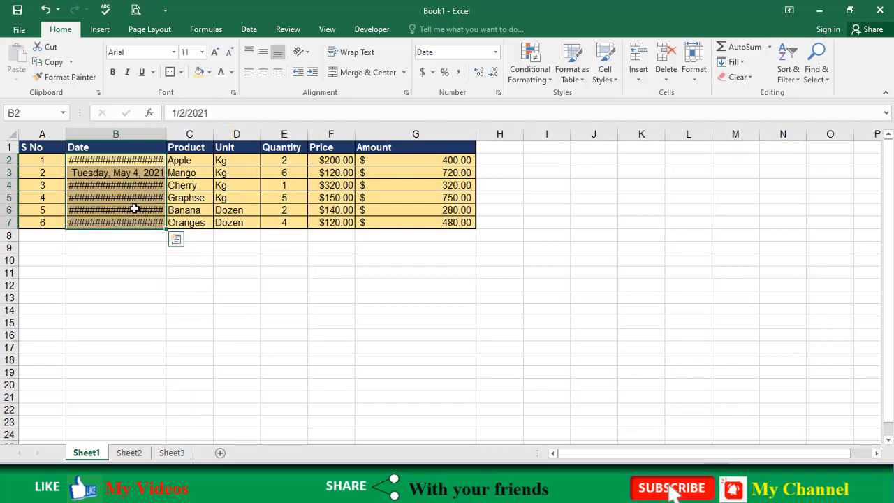
pyautogui.doubleClick(165, 133)
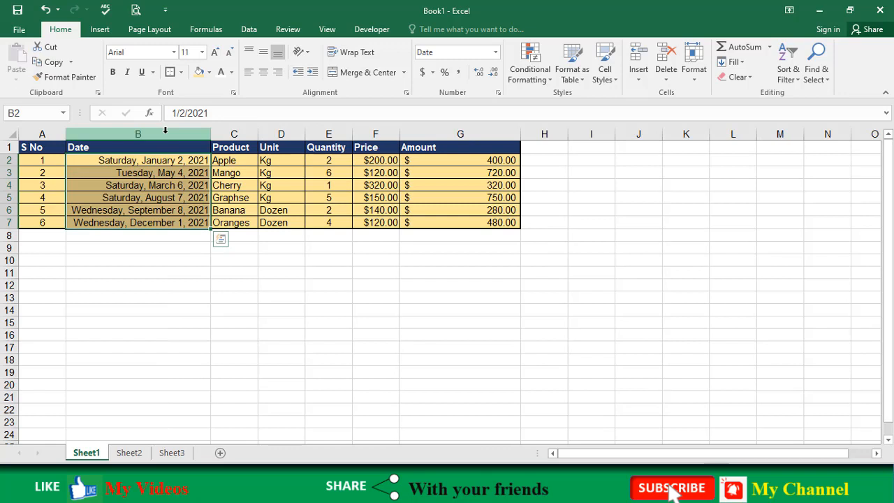
# - Set the dates in B2:B7 back to the Short Date format and narrow the Date column to suit them
pyautogui.click(163, 210)
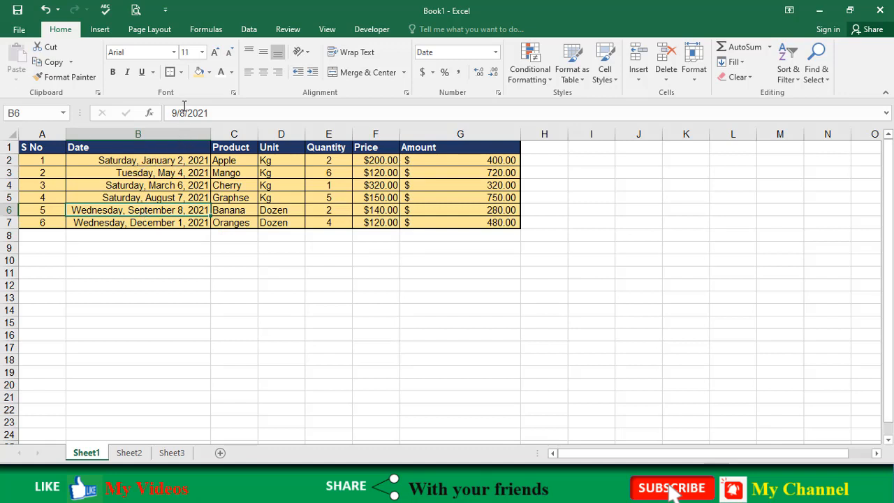
pyautogui.click(173, 161)
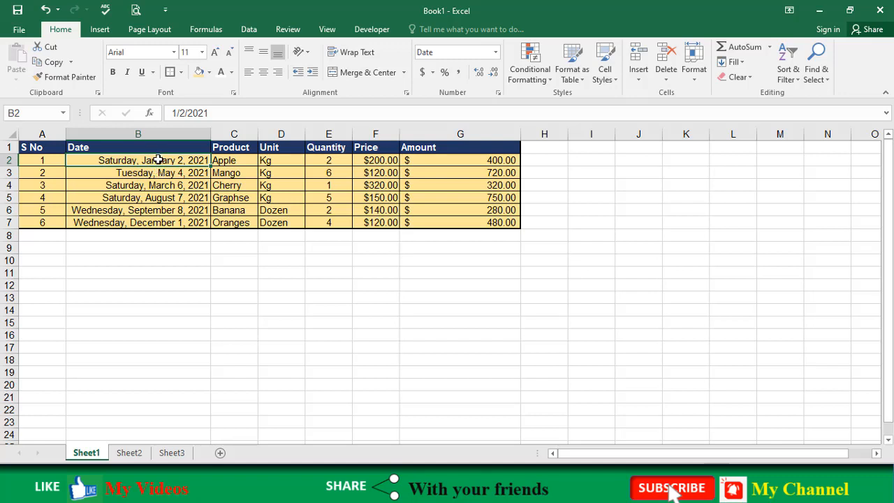
pyautogui.moveTo(159, 160); pyautogui.dragTo(163, 224)
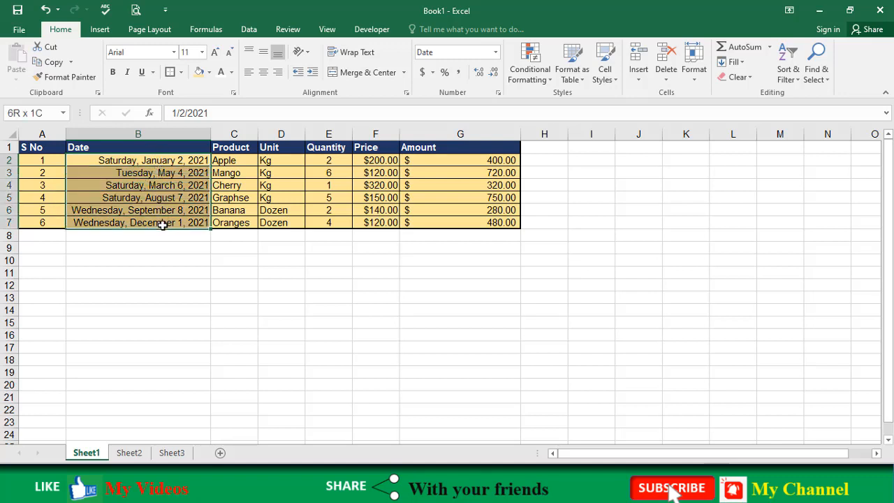
pyautogui.click(497, 52)
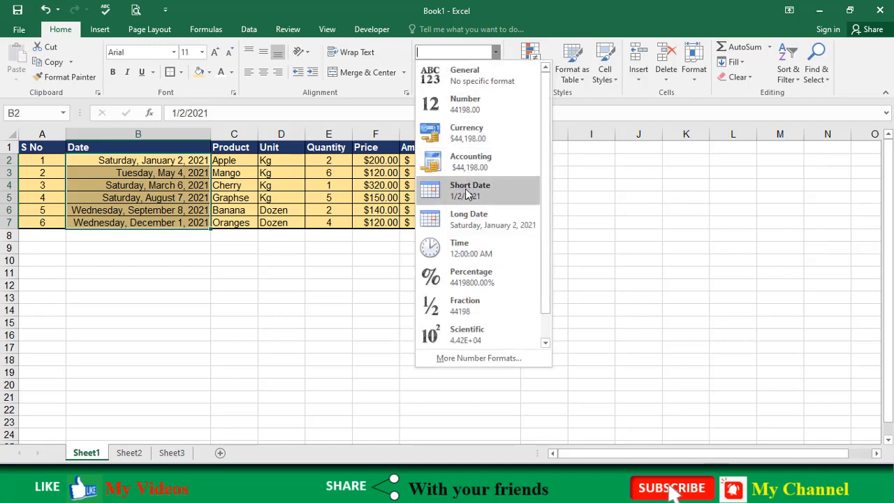
pyautogui.click(467, 195)
pyautogui.moveTo(210, 134); pyautogui.dragTo(131, 134)
pyautogui.doubleClick(161, 135)
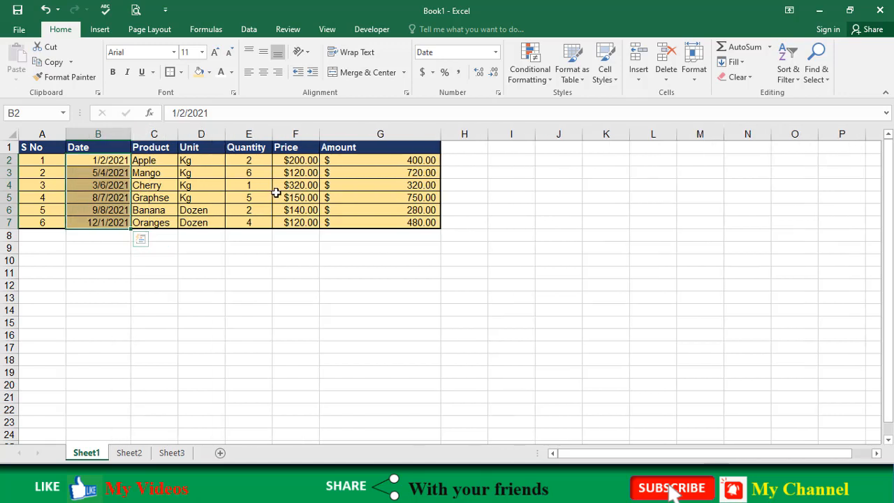
# - Apply the Time format to the Amount values in G2:G7
pyautogui.click(496, 52)
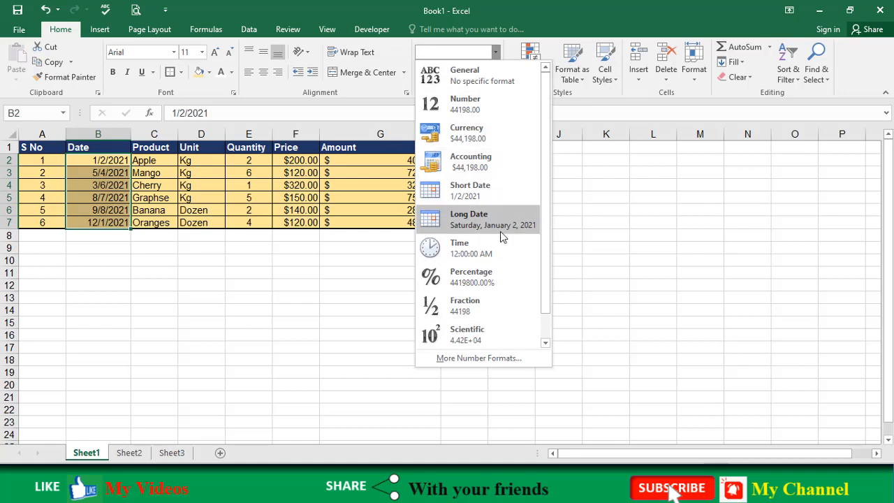
pyautogui.click(382, 188)
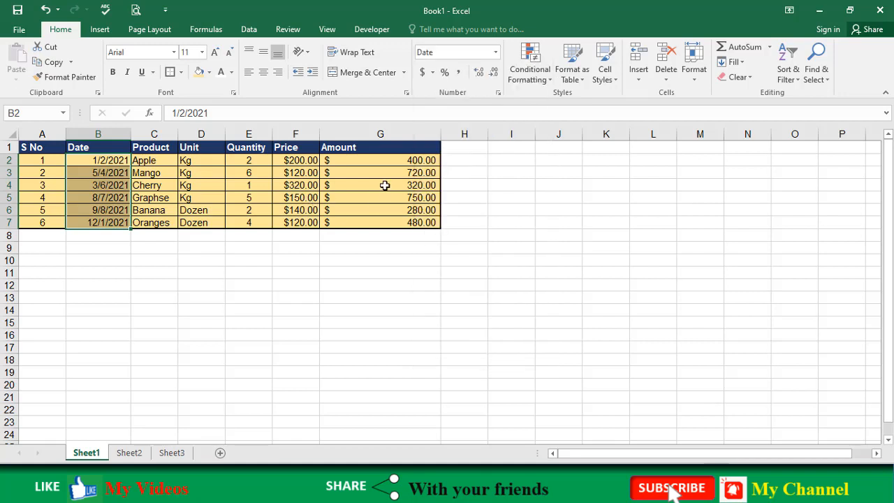
pyautogui.click(358, 148)
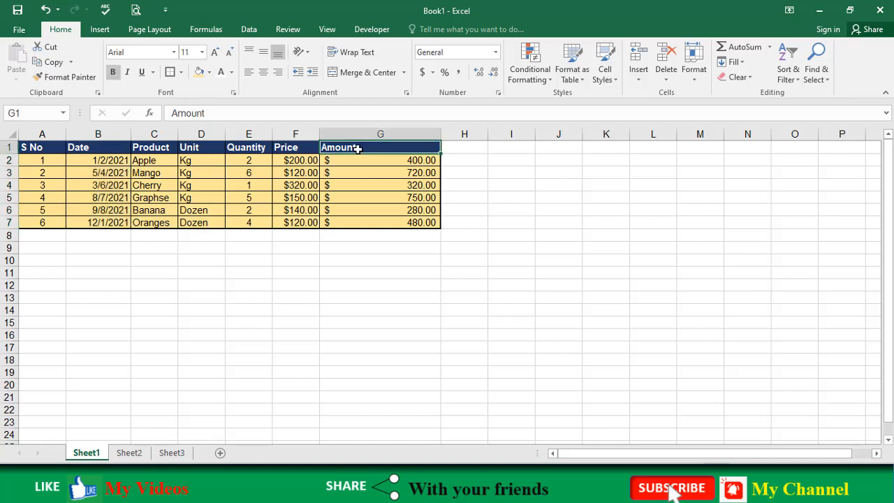
pyautogui.moveTo(405, 164); pyautogui.dragTo(409, 222)
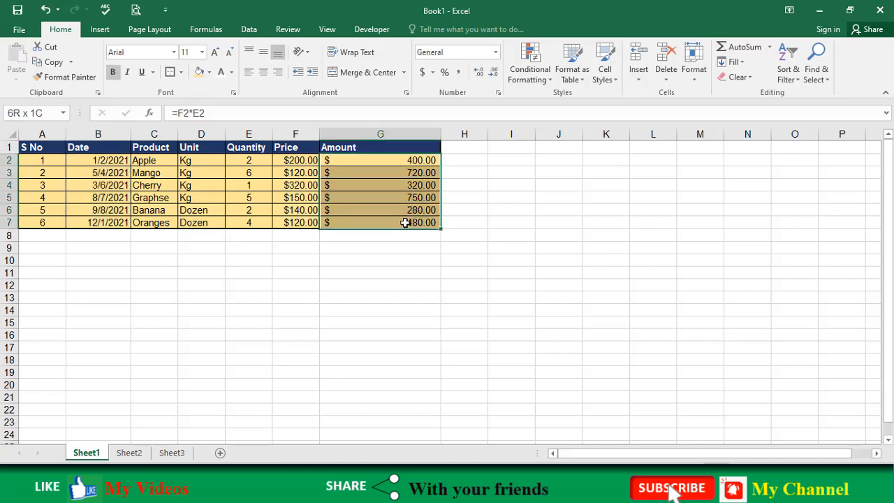
pyautogui.click(495, 53)
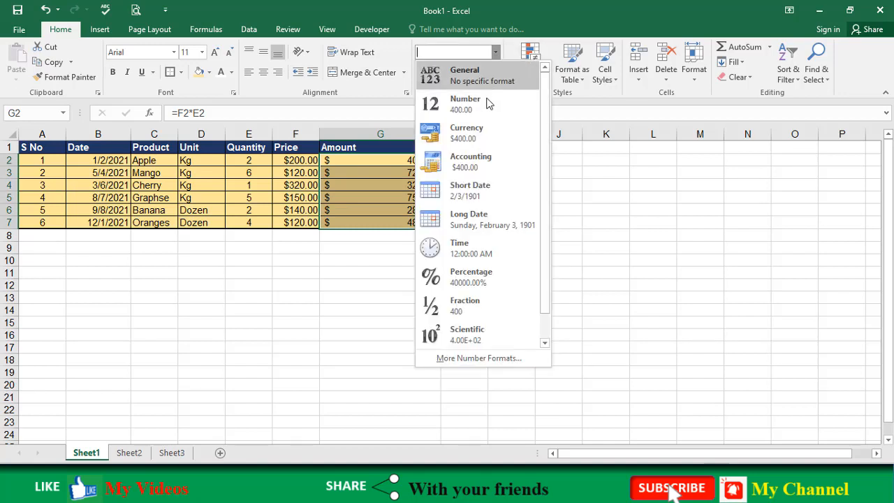
pyautogui.click(474, 252)
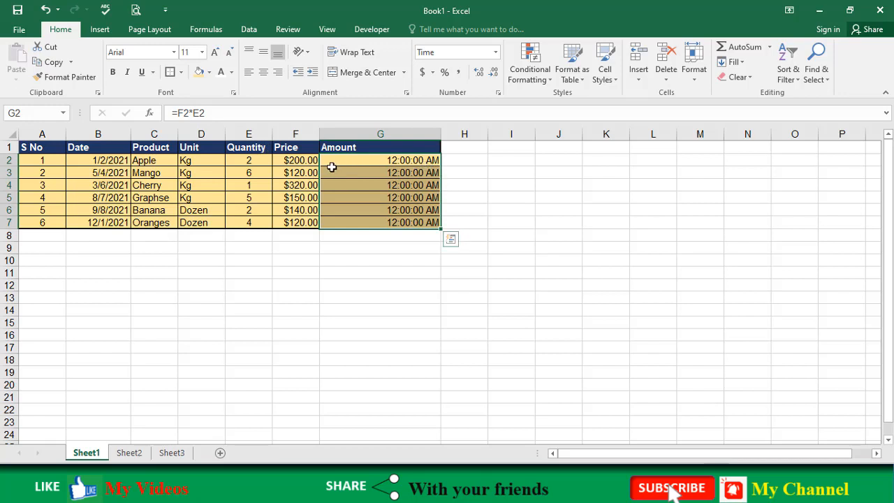
# - Apply the Time format to the Price values in F2:F7 and widen the Price column
pyautogui.moveTo(308, 160); pyautogui.dragTo(295, 224)
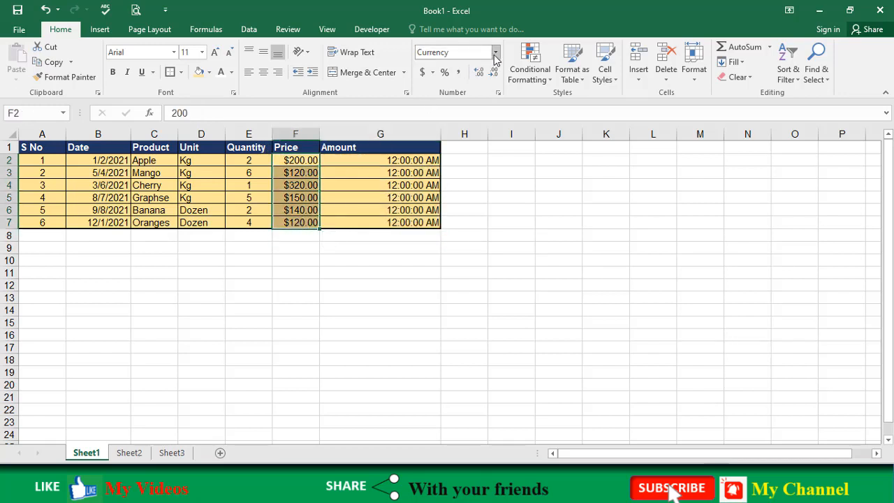
pyautogui.click(495, 52)
pyautogui.click(463, 250)
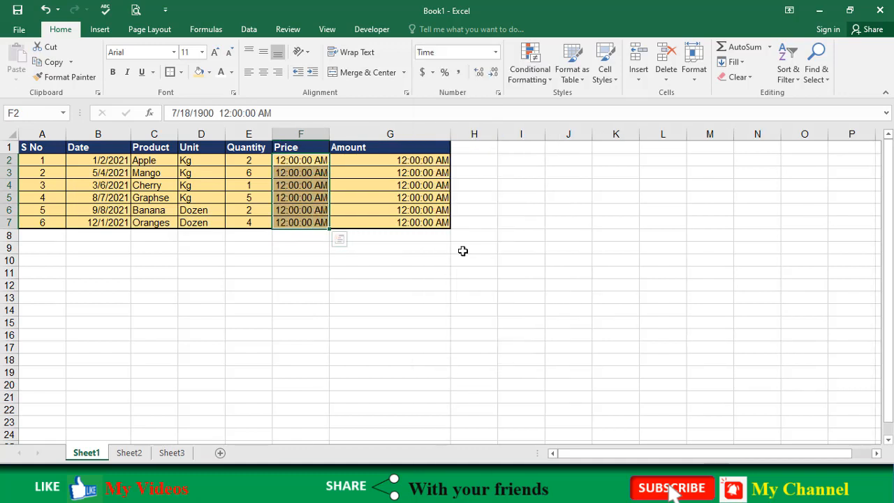
pyautogui.moveTo(328, 131); pyautogui.dragTo(374, 132)
# - Remove the date part from the value in cell F2 and set the minutes of its time to 45
pyautogui.click(335, 161)
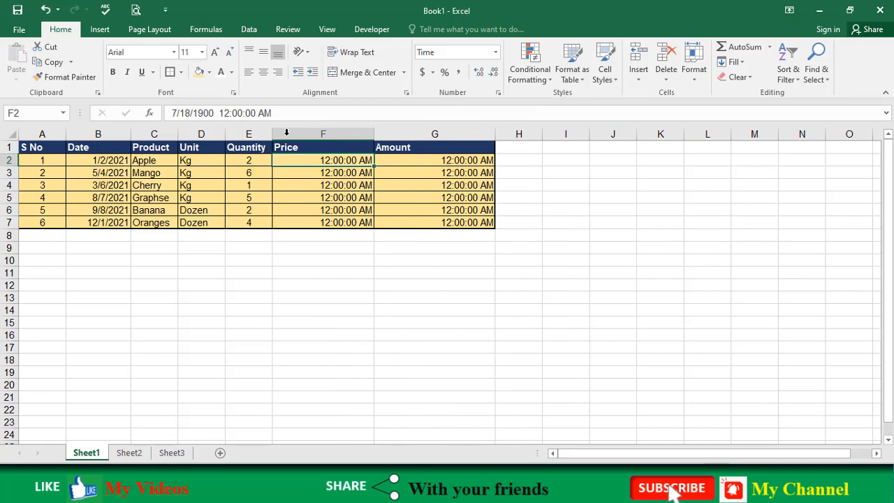
pyautogui.click(222, 112)
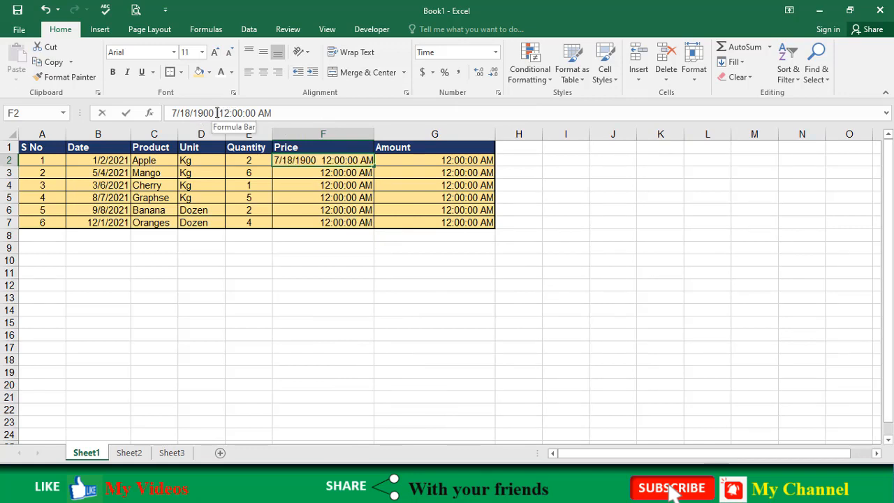
pyautogui.moveTo(217, 113); pyautogui.dragTo(143, 115)
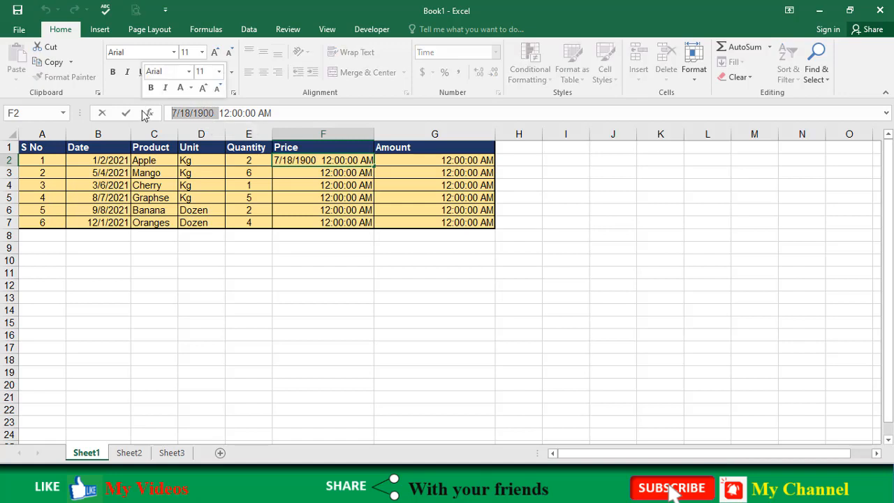
pyautogui.press('BackSpace')
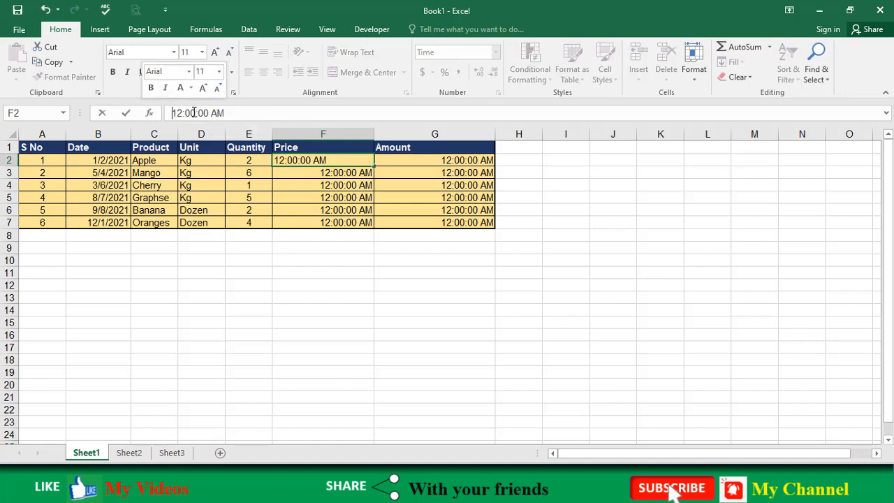
pyautogui.moveTo(187, 113); pyautogui.dragTo(193, 114)
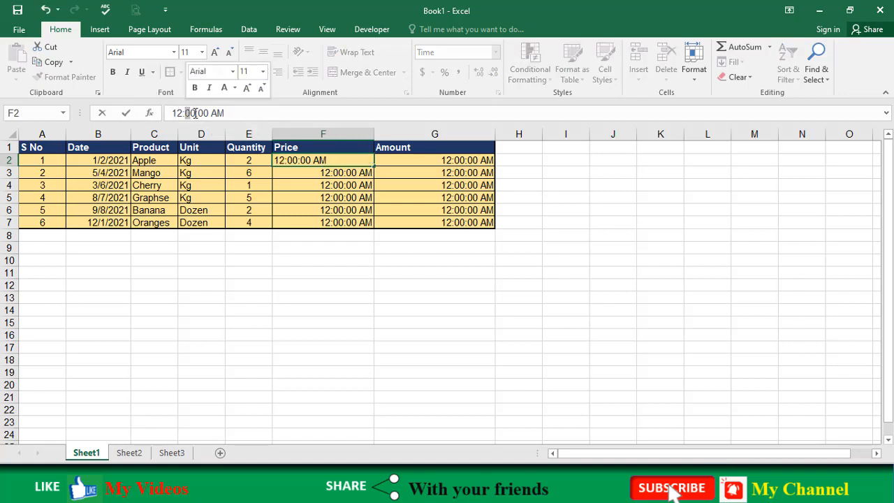
pyautogui.click(196, 113)
pyautogui.doubleClick(188, 113)
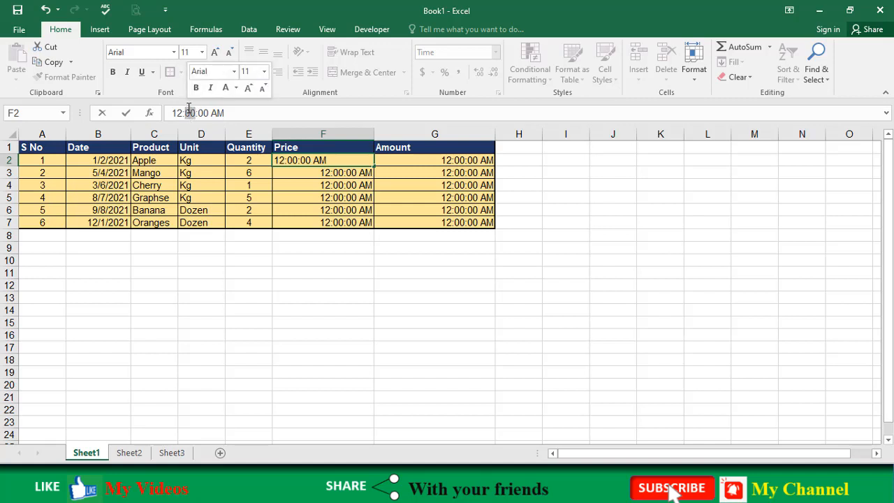
pyautogui.write('45')
# - Set the seconds of the time in cell F2 to 35
pyautogui.doubleClick(205, 113)
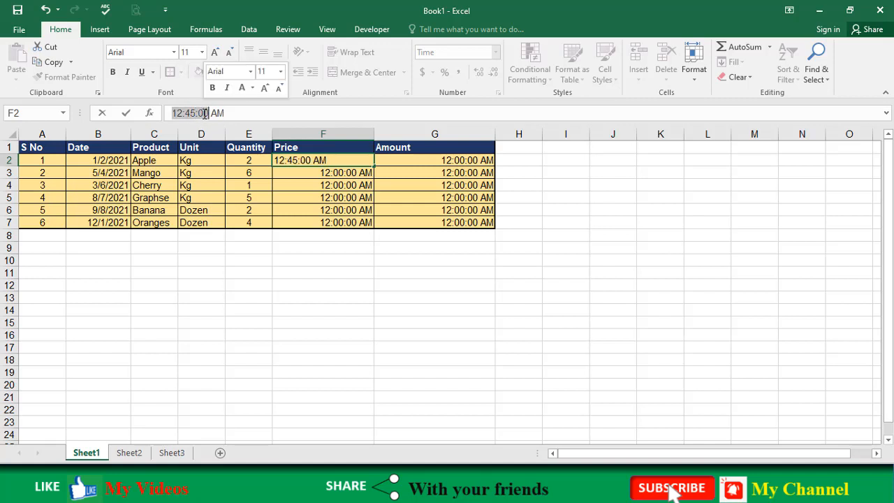
pyautogui.click(207, 113)
pyautogui.press('BackSpace')
pyautogui.press('BackSpace')
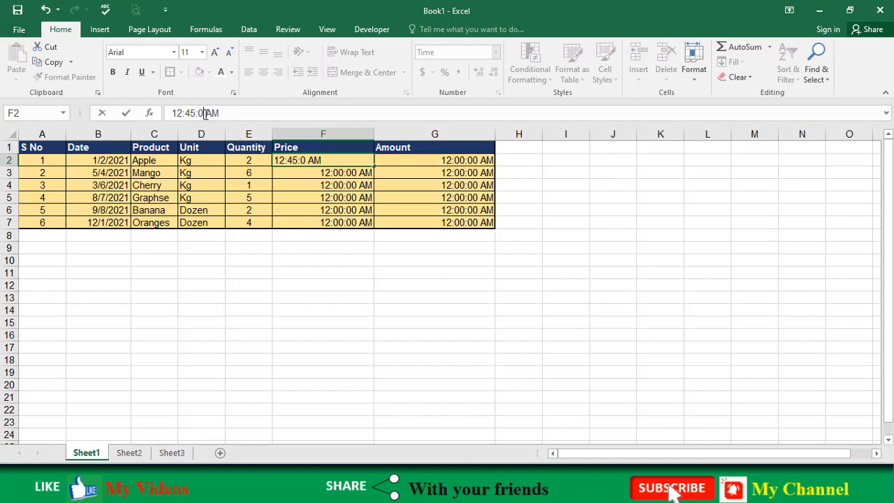
pyautogui.write('35')
pyautogui.press('Return')
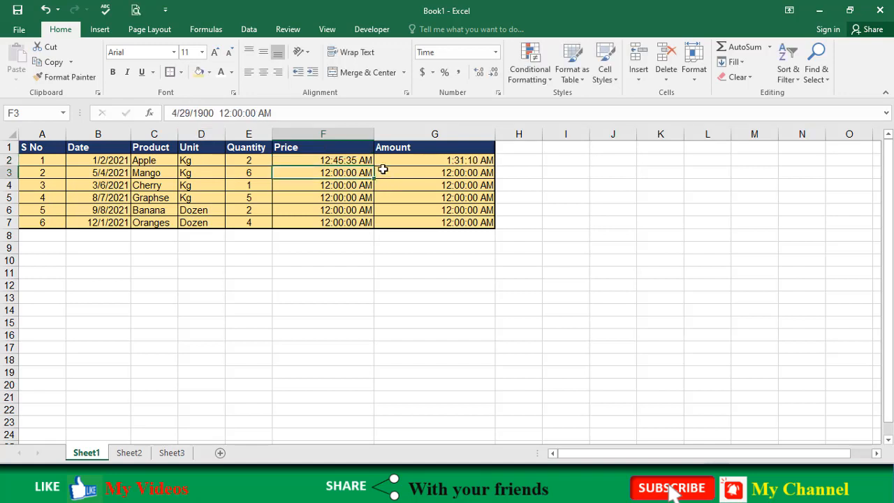
pyautogui.click(335, 162)
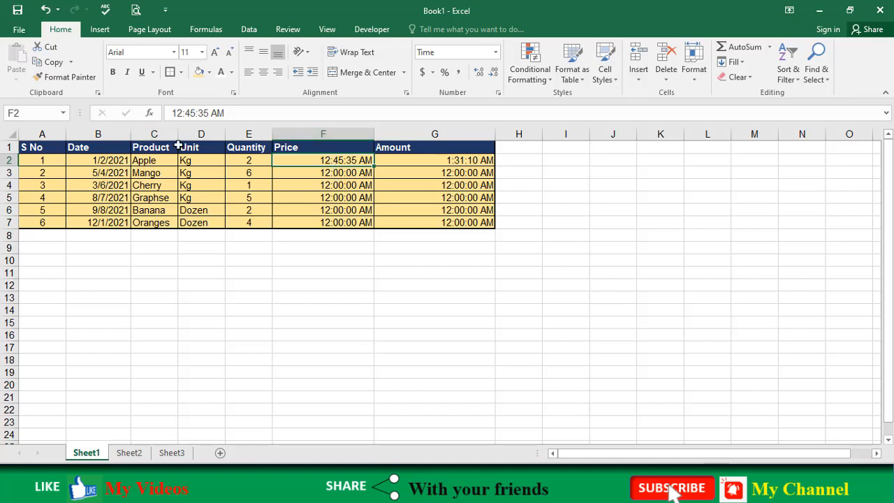
# - Remove the date part from the value in cell F3 and set the hour of its time to 02
pyautogui.click(324, 173)
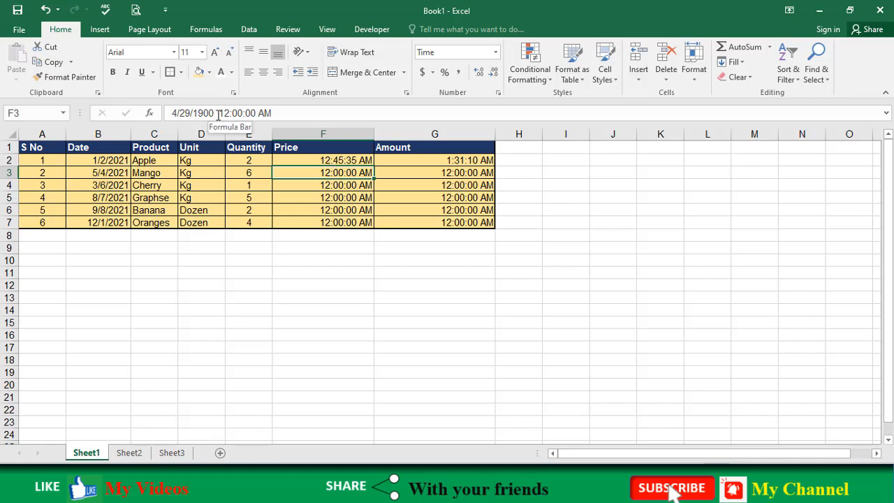
pyautogui.moveTo(222, 113); pyautogui.dragTo(168, 113)
pyautogui.press('BackSpace')
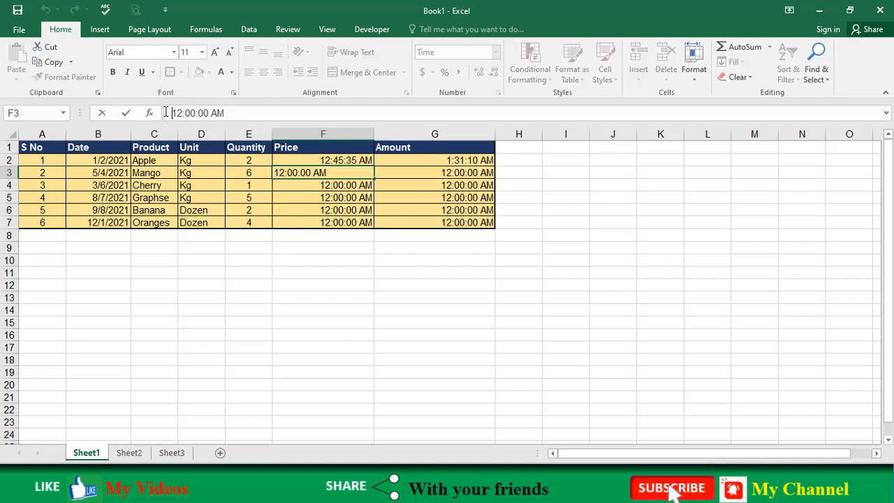
pyautogui.doubleClick(178, 113)
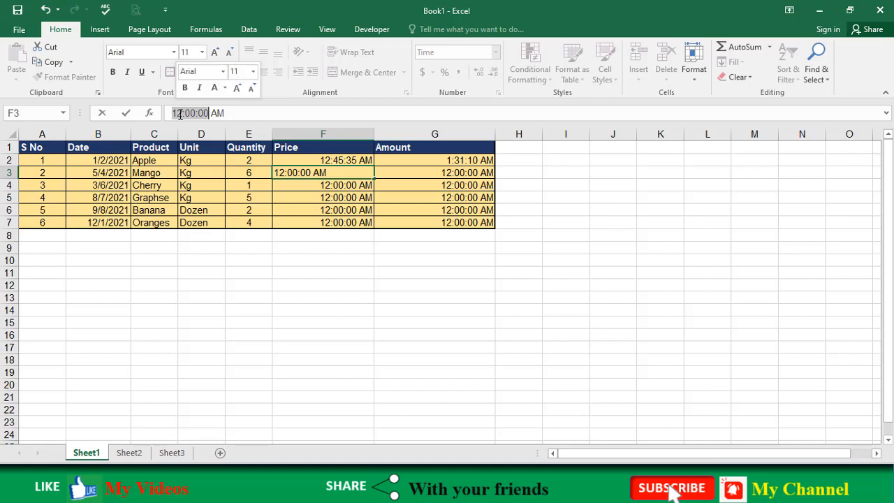
pyautogui.click(178, 114)
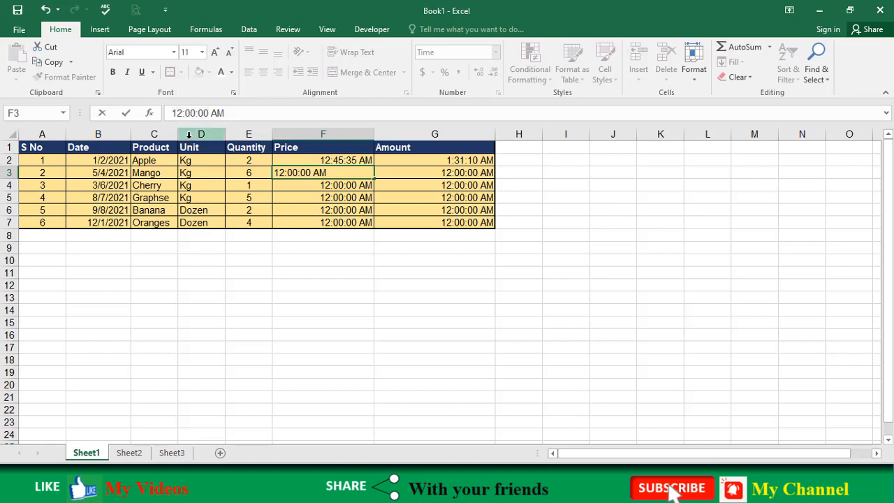
pyautogui.press('BackSpace')
pyautogui.write('0')
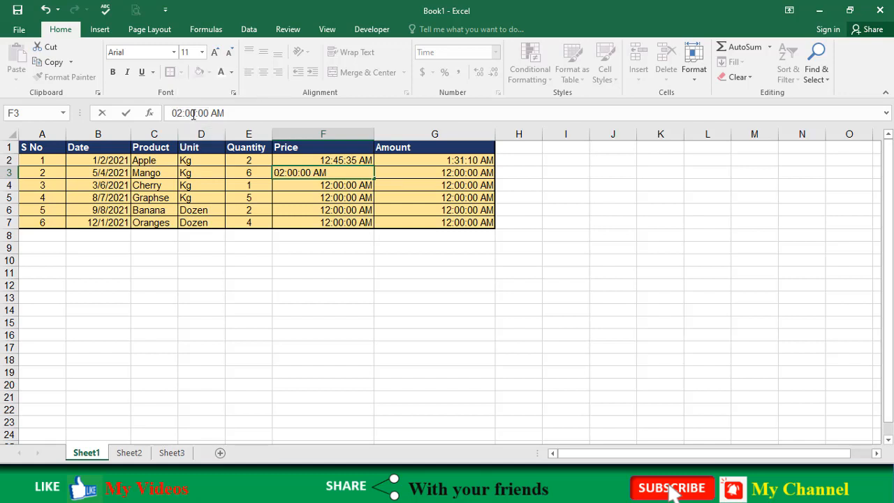
# - Set the minutes of the time in F3 to 55, its seconds to 23 and its marker to PM
pyautogui.moveTo(195, 113); pyautogui.dragTo(184, 114)
pyautogui.write('55')
pyautogui.moveTo(209, 113); pyautogui.dragTo(199, 114)
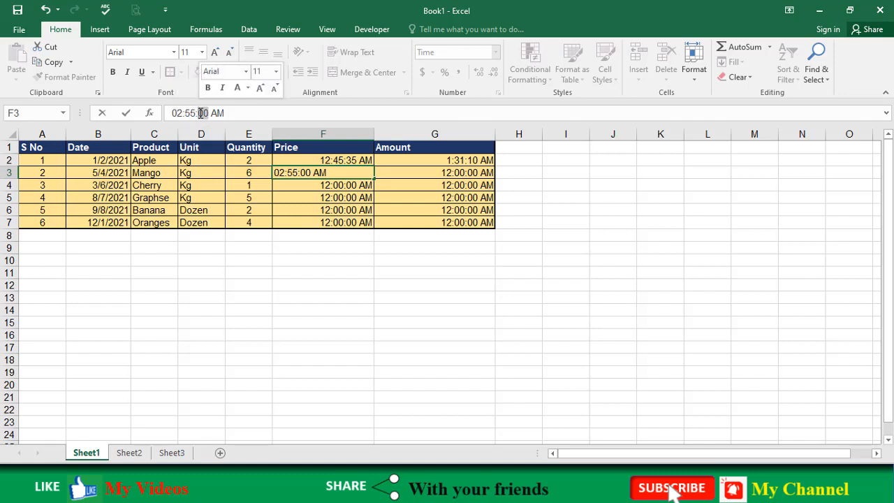
pyautogui.write('23')
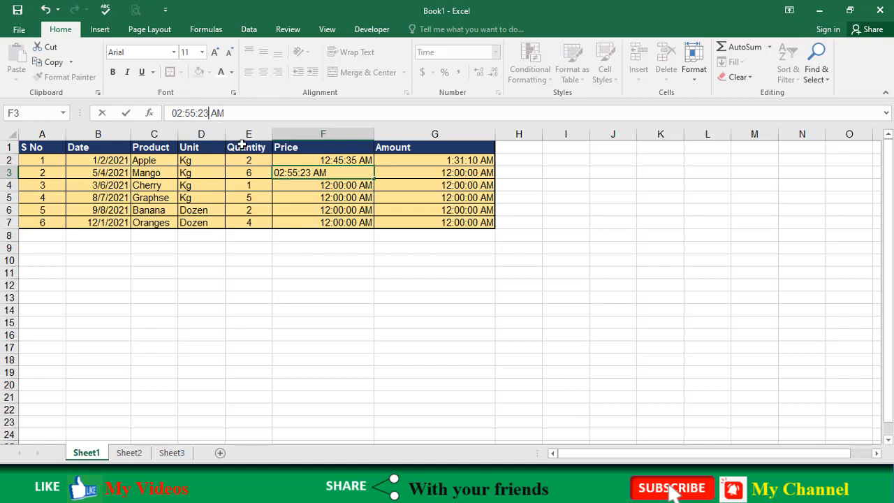
pyautogui.doubleClick(216, 113)
pyautogui.write('PM')
pyautogui.press('Return')
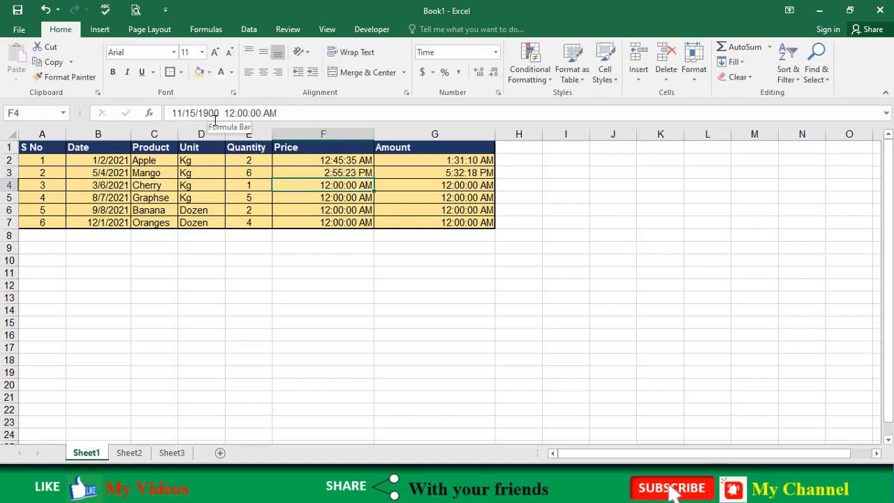
pyautogui.click(343, 173)
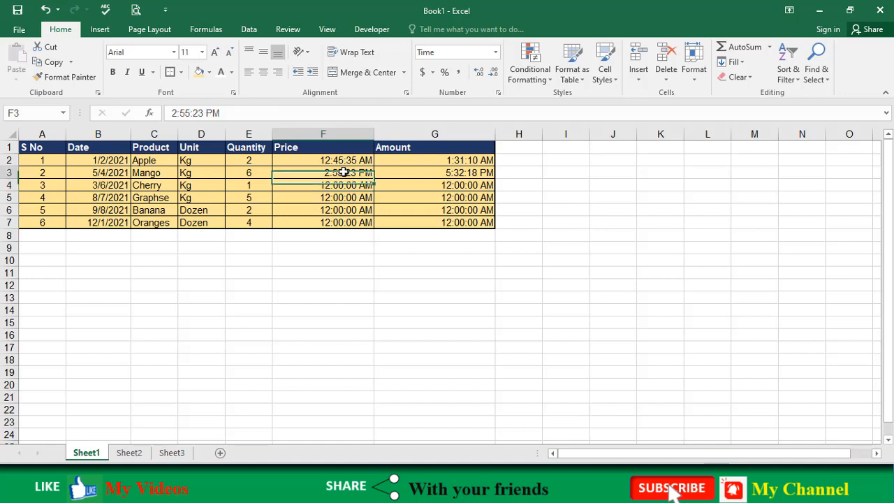
# - Replace the value in cell F4 with the 24-hour time 18:23:00, without the date part and the AM marker
pyautogui.click(324, 186)
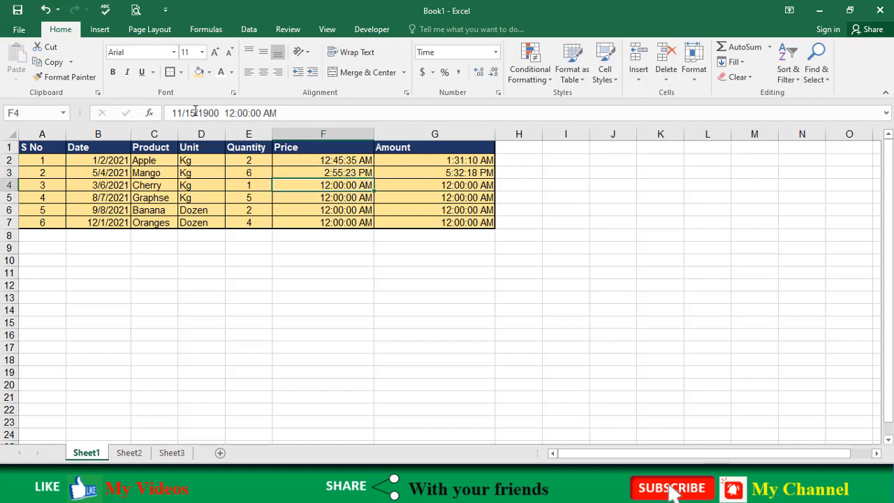
pyautogui.click(226, 113)
pyautogui.moveTo(225, 114); pyautogui.dragTo(185, 114)
pyautogui.press('BackSpace')
pyautogui.write('18:')
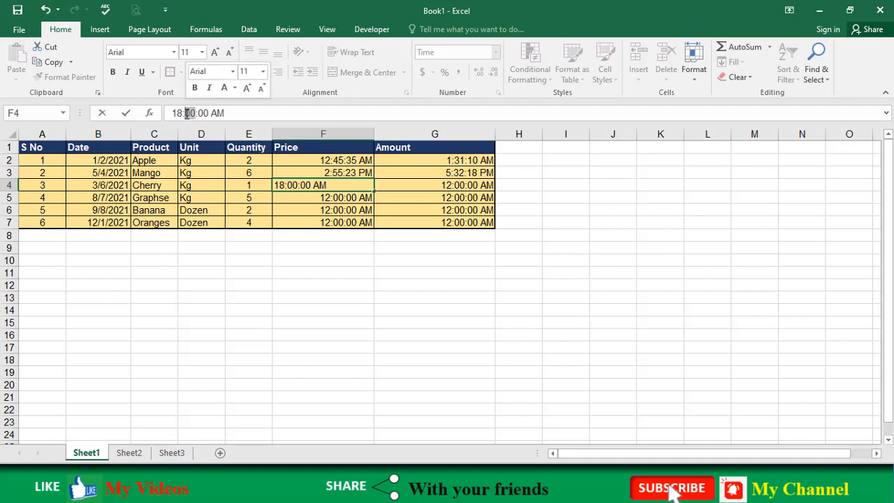
pyautogui.write('23')
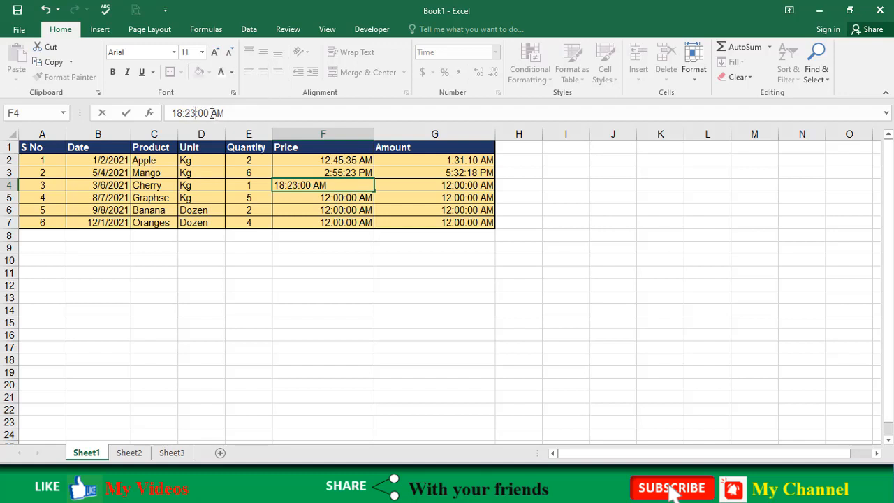
pyautogui.moveTo(210, 113); pyautogui.dragTo(233, 113)
pyautogui.press('BackSpace')
pyautogui.press('Return')
pyautogui.click(350, 185)
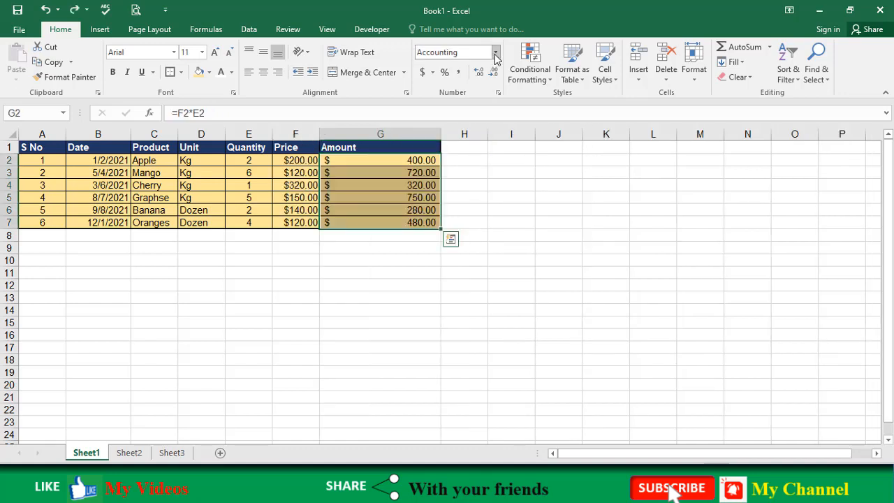
# - Apply the Percentage format to the Price values in F2:F7
pyautogui.click(495, 52)
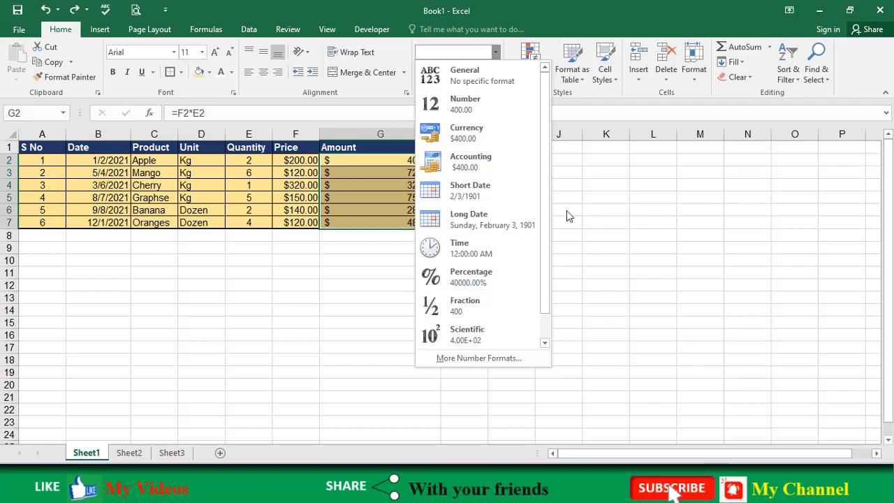
pyautogui.click(292, 185)
pyautogui.moveTo(294, 159); pyautogui.dragTo(296, 222)
pyautogui.click(495, 52)
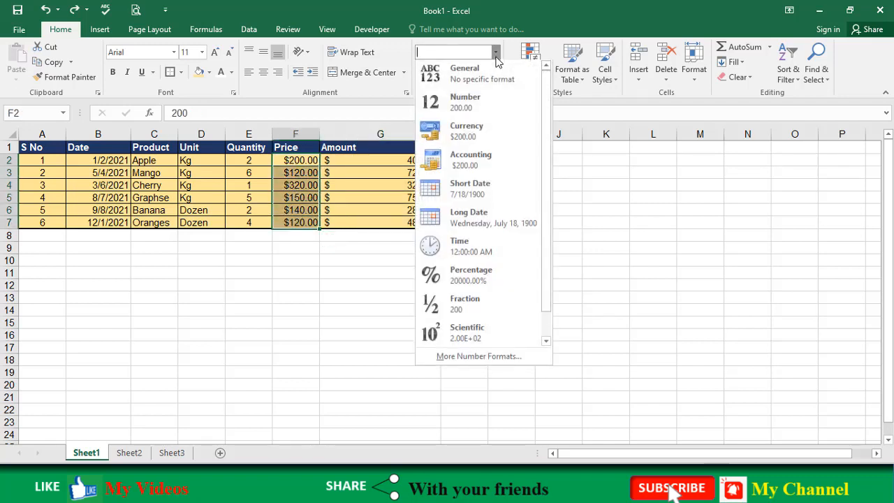
pyautogui.click(473, 282)
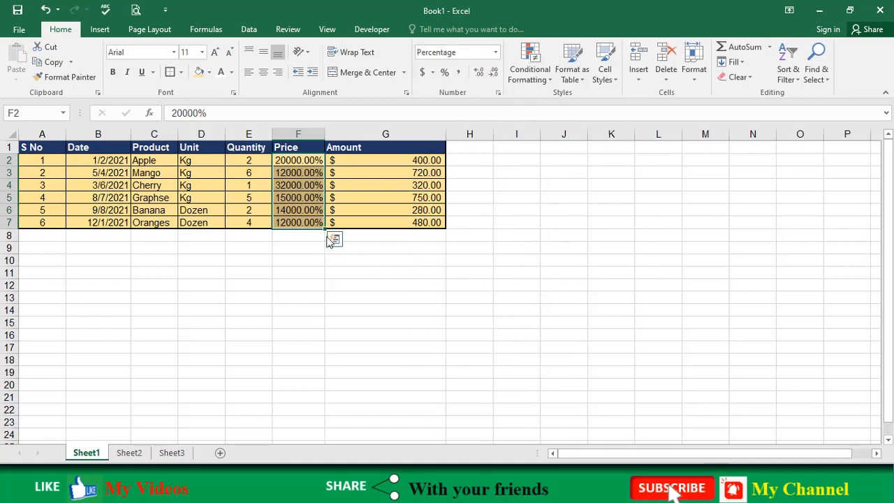
# - Enter 10%, 25% and 36% as the Price values in F2, F3 and F4
pyautogui.click(292, 162)
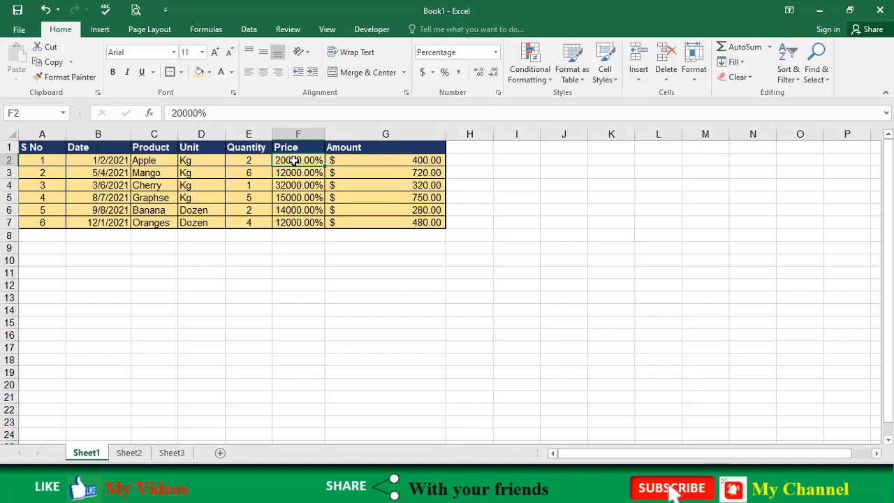
pyautogui.write('10')
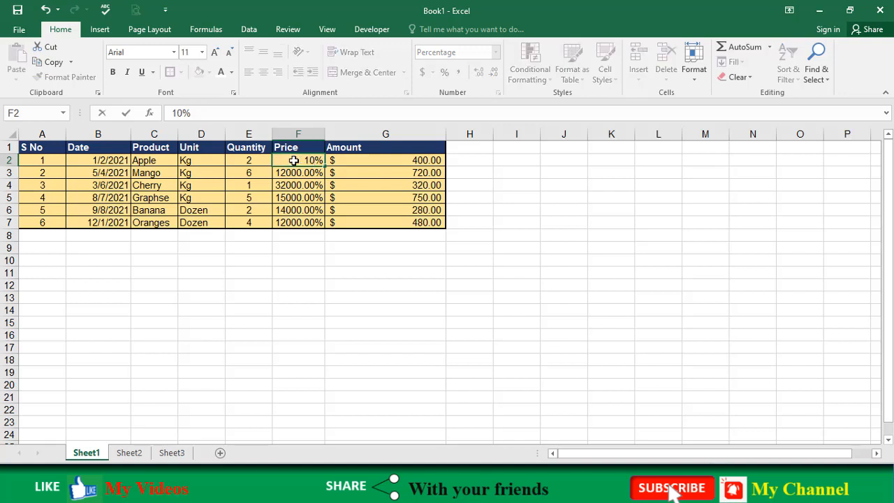
pyautogui.press('Return')
pyautogui.write('25')
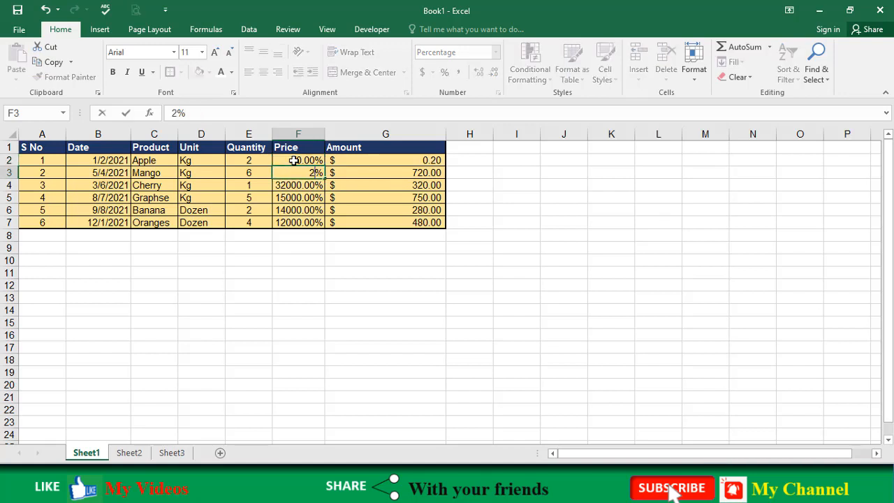
pyautogui.press('Return')
pyautogui.write('36')
pyautogui.press('Return')
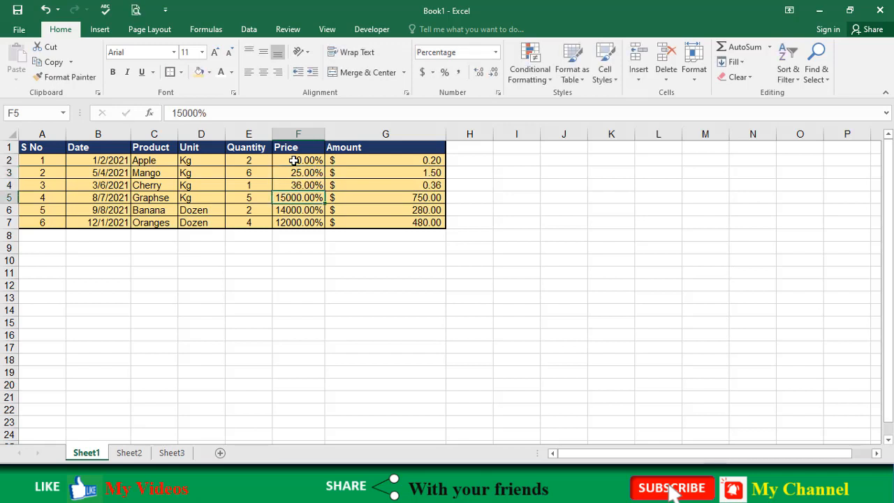
# - Enter 25%, 36% and 45% as the Price values in F5, F6 and F7
pyautogui.click(314, 162)
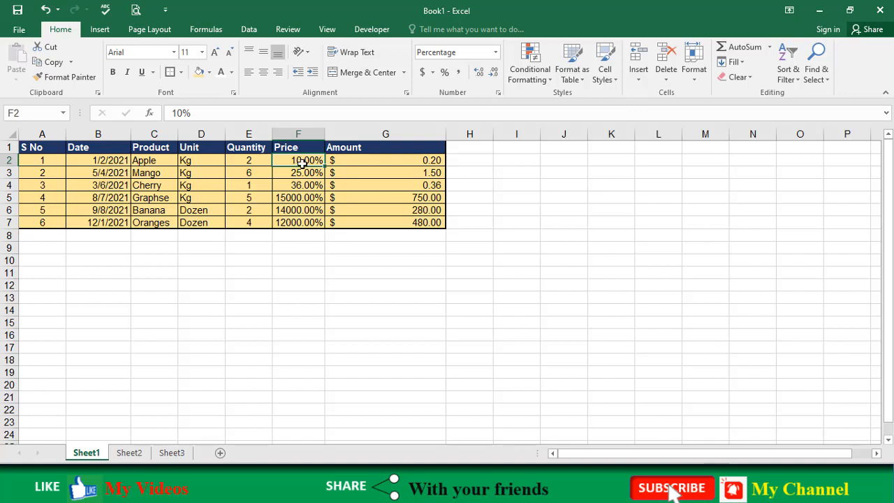
pyautogui.click(298, 173)
pyautogui.click(301, 197)
pyautogui.write('25')
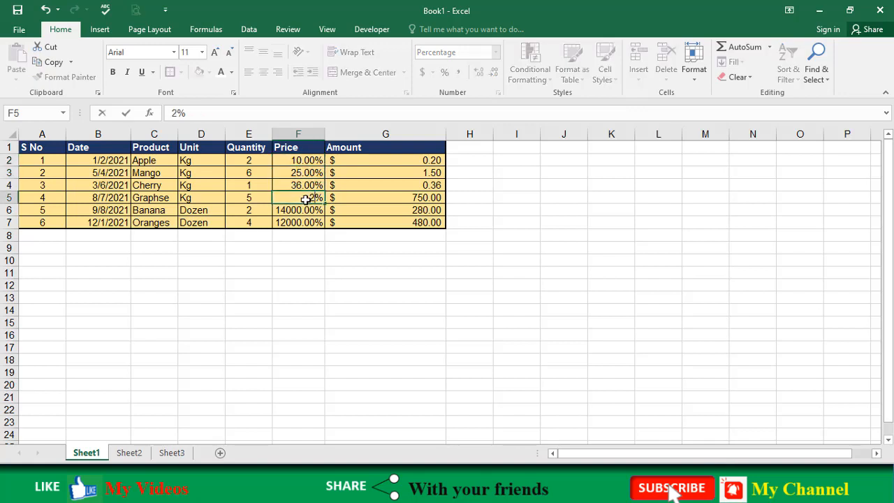
pyautogui.press('Return')
pyautogui.write('36')
pyautogui.press('Return')
pyautogui.write('45')
pyautogui.press('Return')
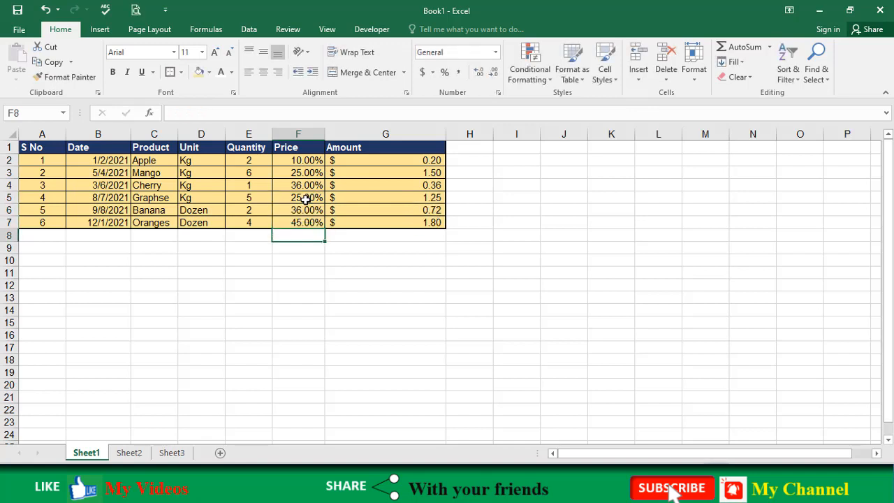
# - Apply the Fraction format to the Price values in F2:F7 and compare F3 and F4 with their underlying decimals
pyautogui.moveTo(310, 160); pyautogui.dragTo(307, 225)
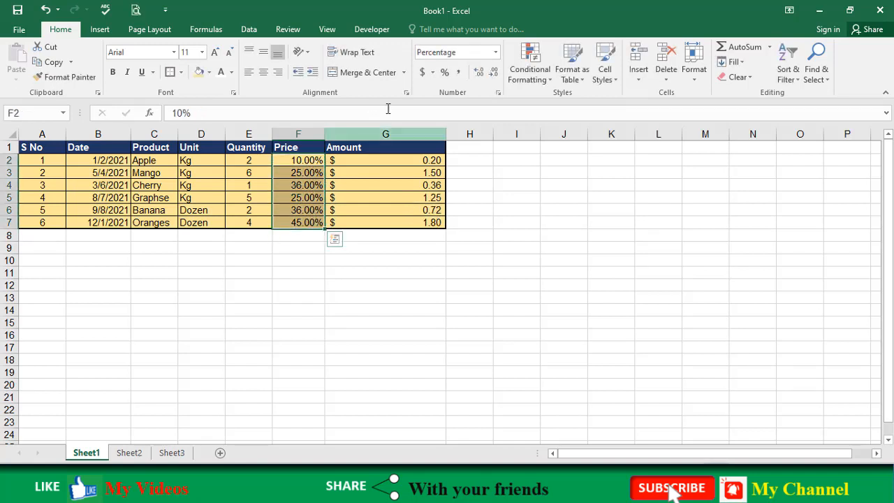
pyautogui.click(495, 53)
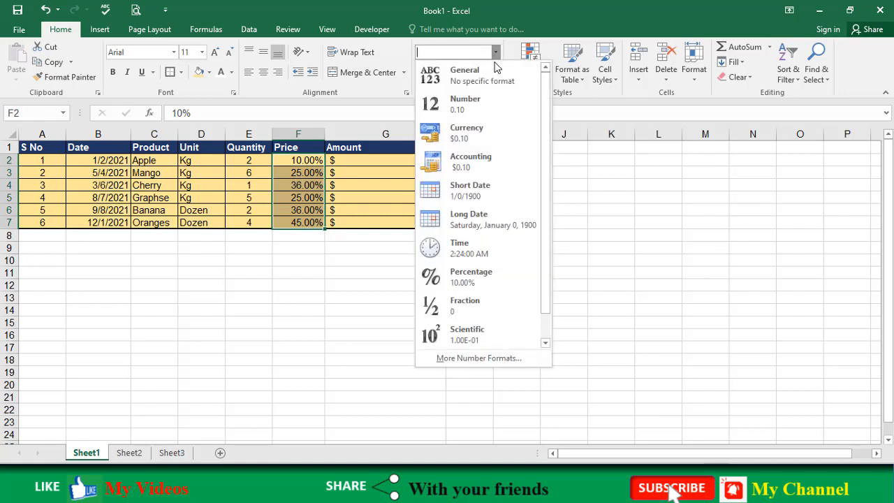
pyautogui.click(469, 312)
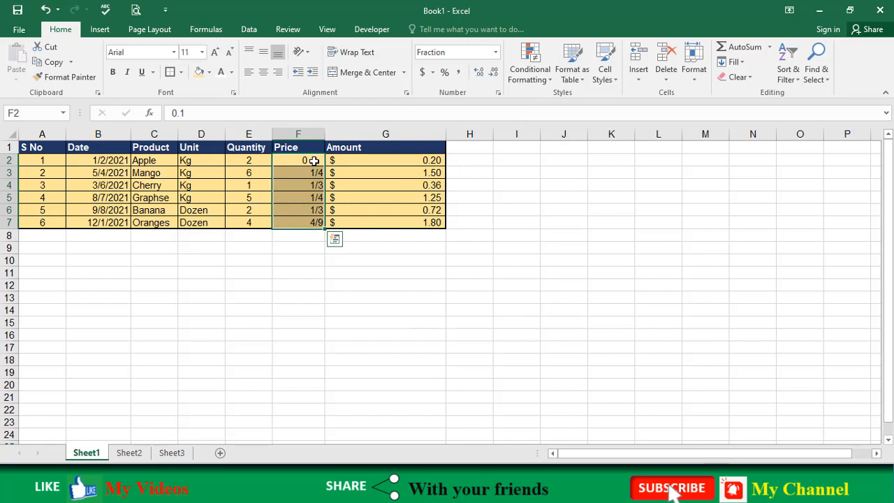
pyautogui.click(311, 176)
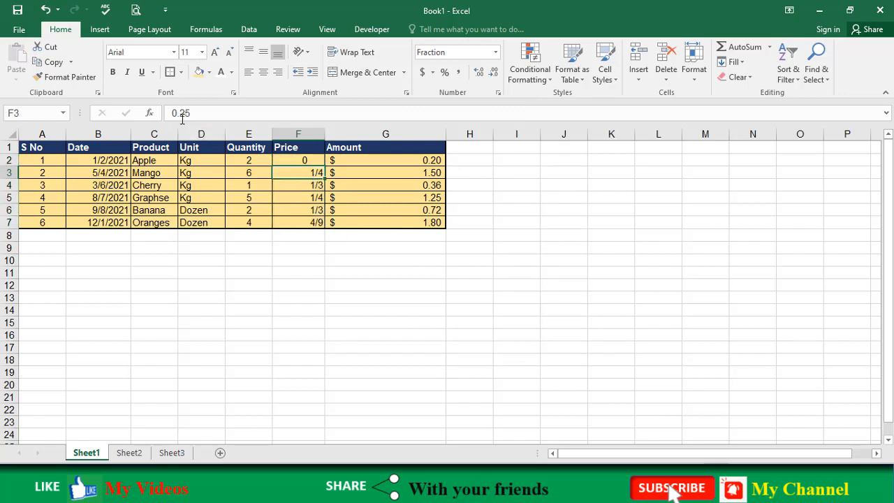
pyautogui.click(313, 184)
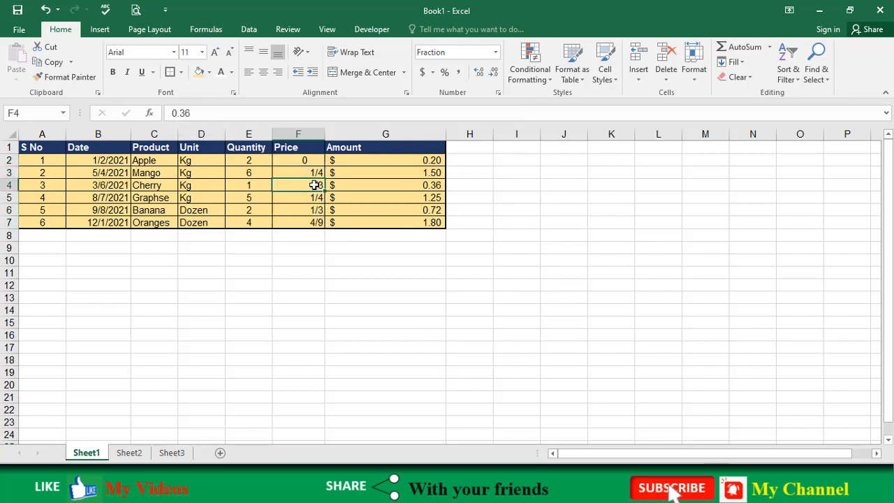
pyautogui.click(312, 170)
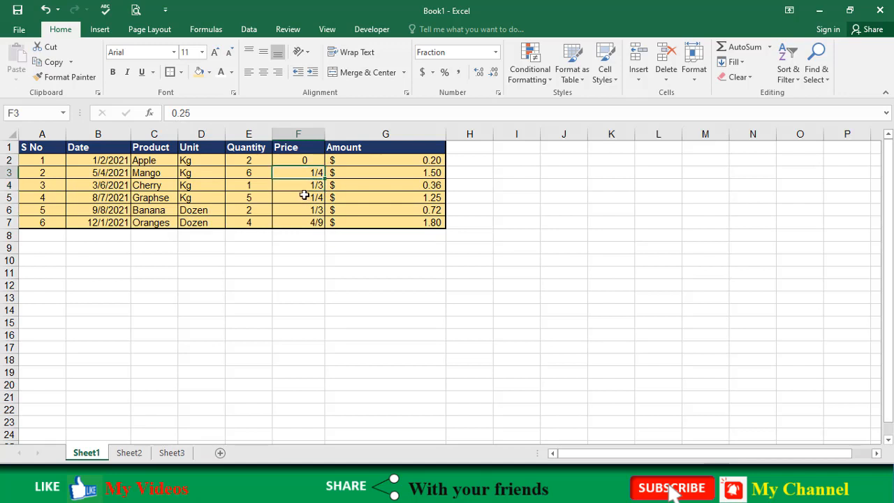
pyautogui.click(315, 184)
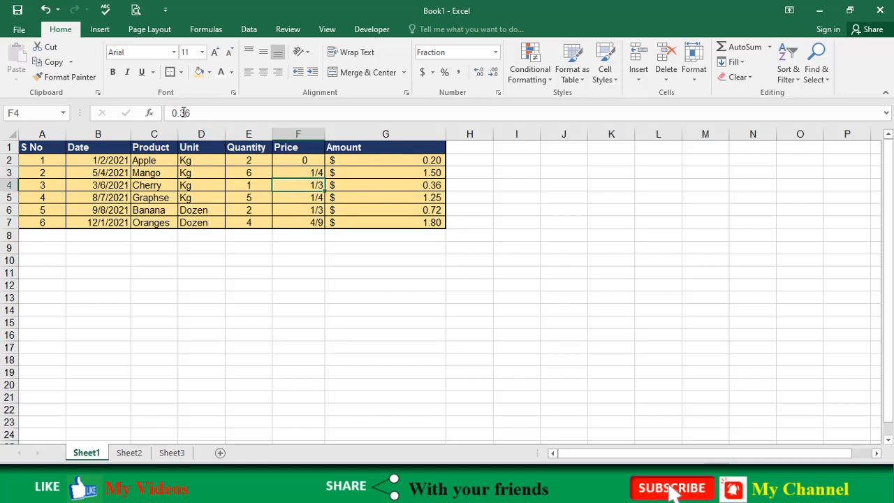
pyautogui.click(312, 172)
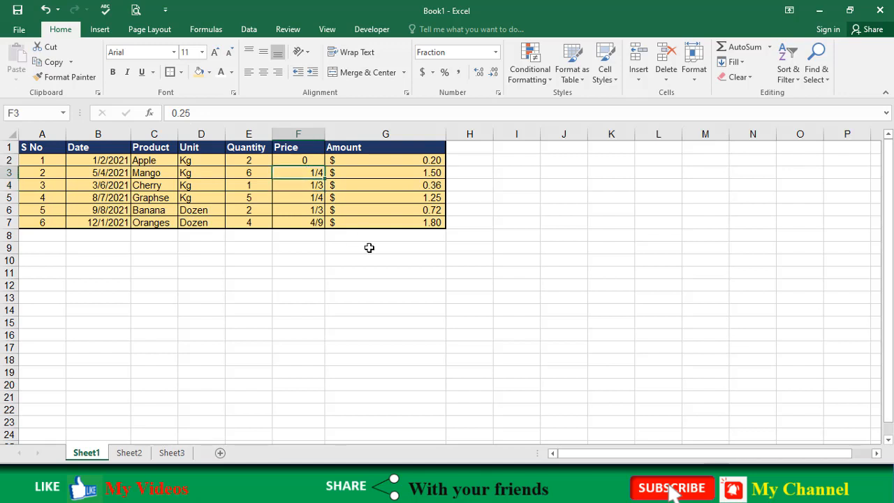
# - Enter 23.2356 and 85.2652 as the Price values in F3 and F4
pyautogui.write('23.2356')
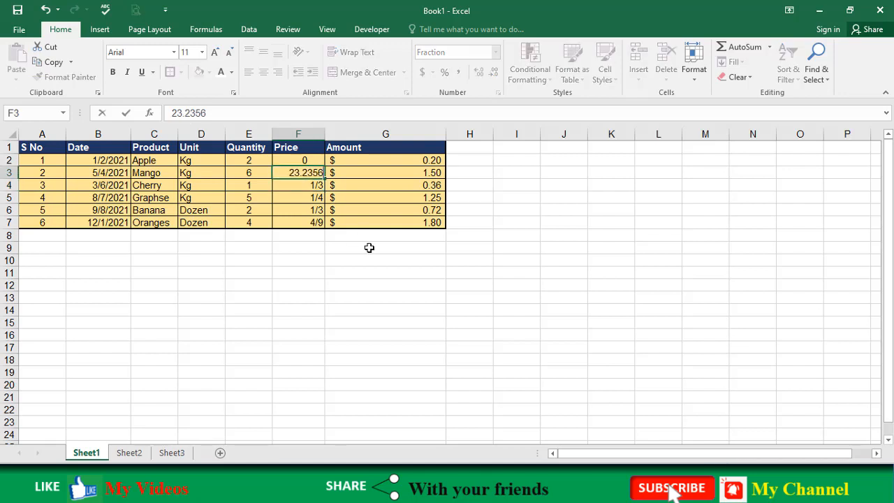
pyautogui.press('Return')
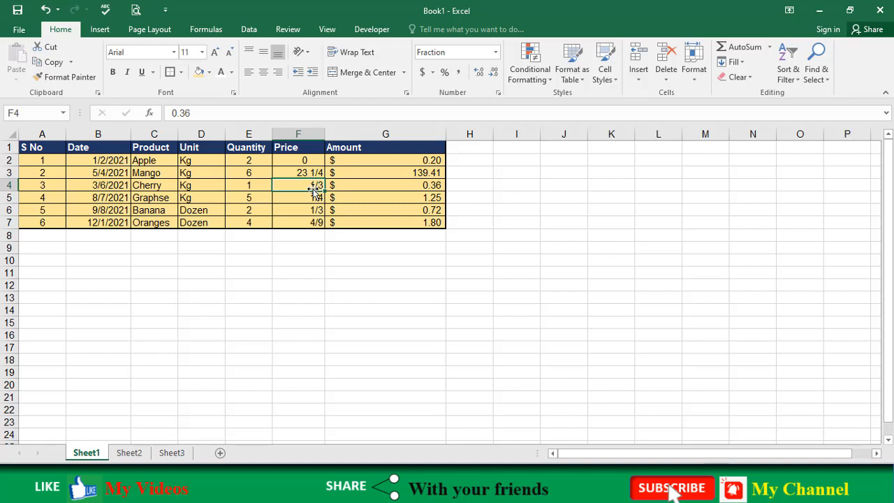
pyautogui.write('85')
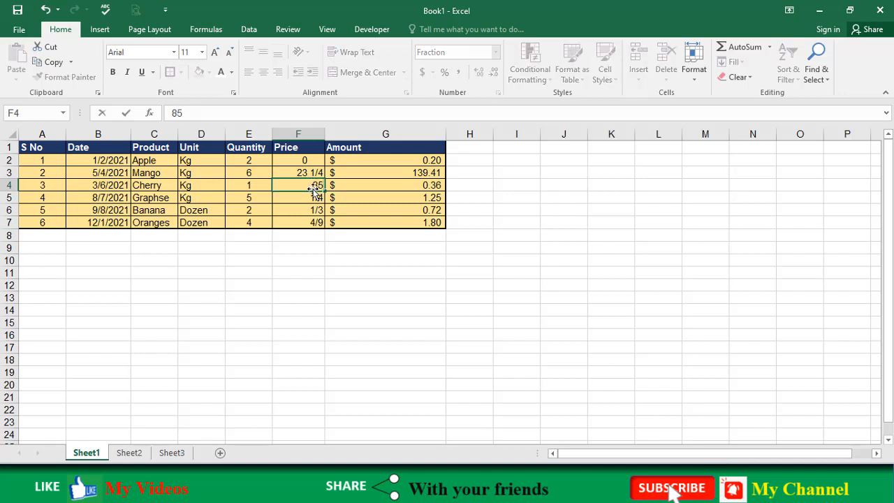
pyautogui.write('.2652')
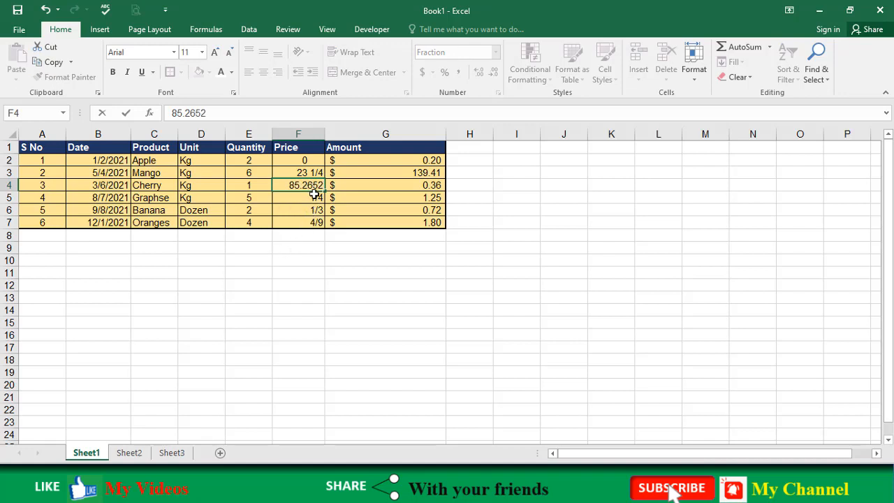
pyautogui.press('Return')
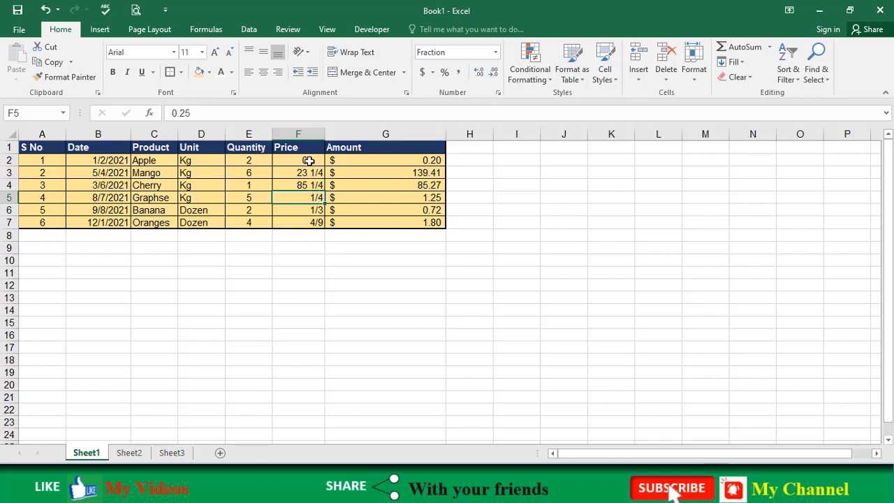
# - Apply the Scientific format to the Price values in F2:F7
pyautogui.moveTo(309, 160); pyautogui.dragTo(314, 223)
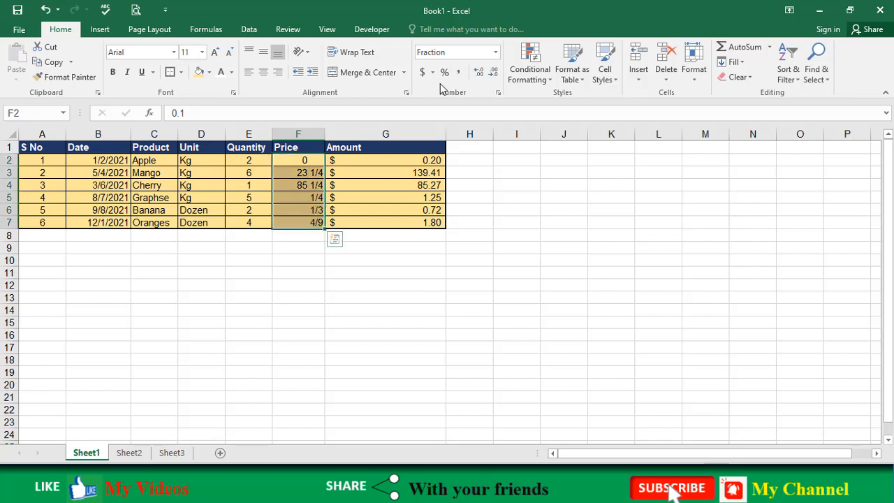
pyautogui.click(495, 53)
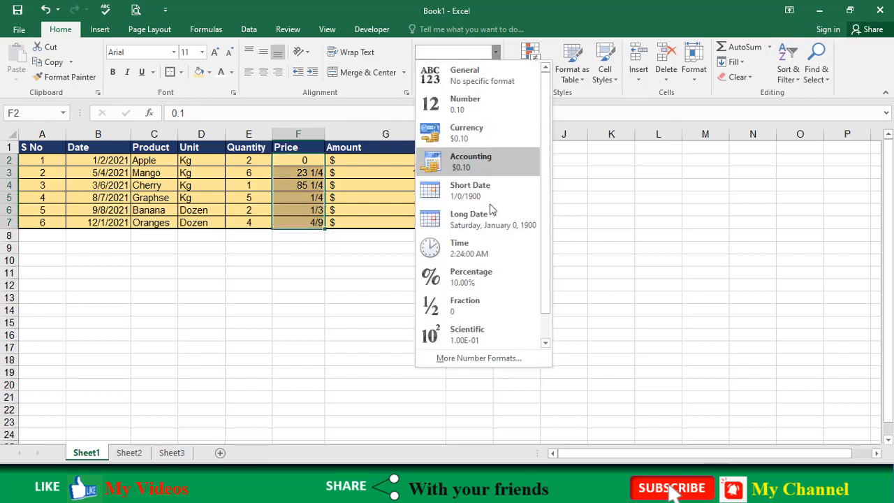
pyautogui.click(470, 331)
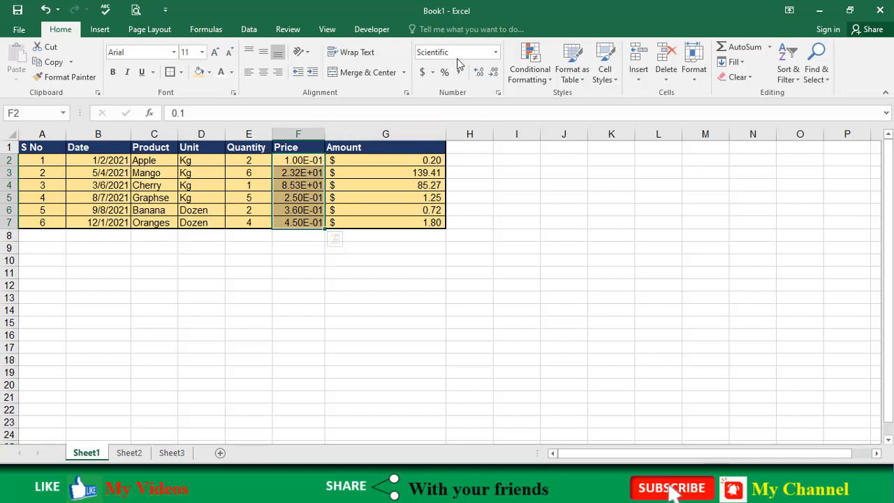
# - Open the choice of number formats for the Price values in F2:F7
pyautogui.click(495, 53)
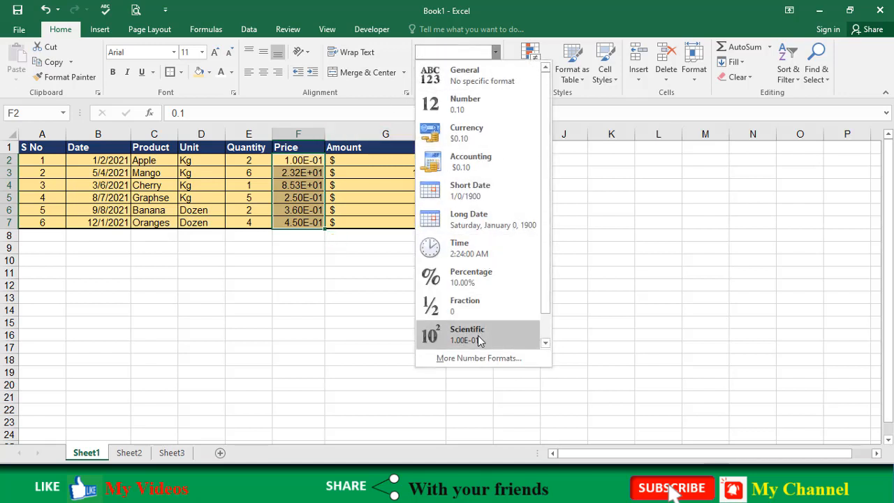